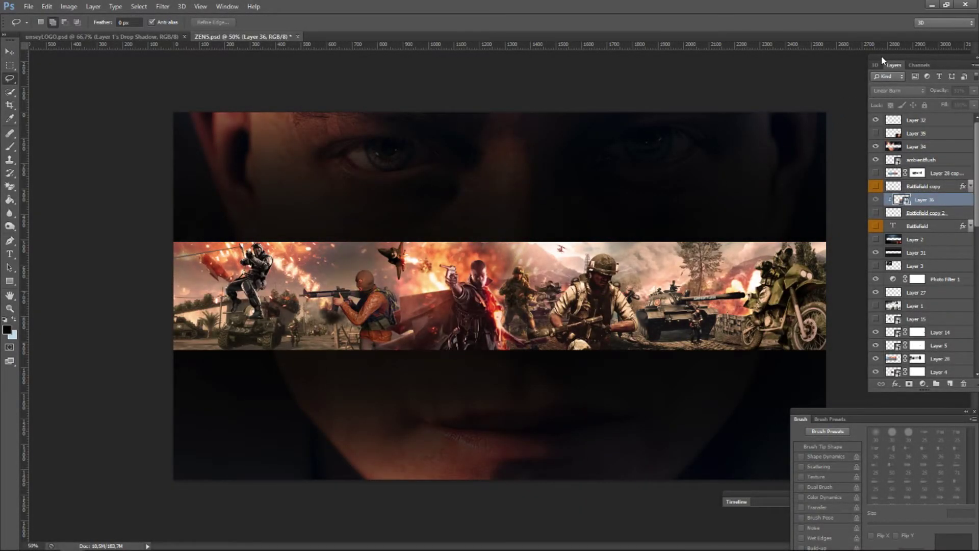
Inspect the finished Battlefield banner at 100% zoom, from its edge to the central figures
{"action": "left_click_drag", "start_coordinate": [880, 55], "coordinate": [865, 60]}
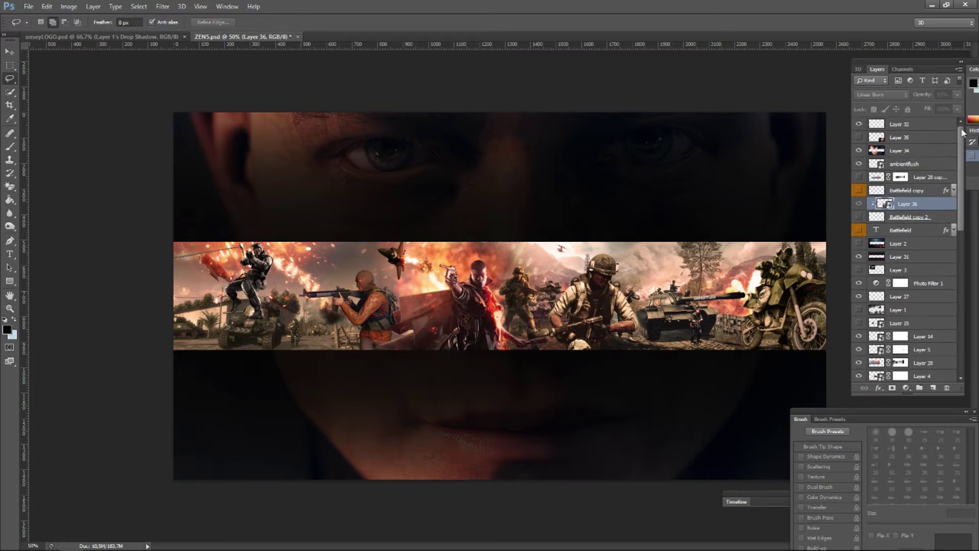
{"action": "mouse_move", "coordinate": [962, 136]}
{"action": "left_mouse_down"}
{"action": "mouse_move", "coordinate": [965, 298]}
{"action": "mouse_move", "coordinate": [961, 131]}
{"action": "left_mouse_up"}
{"action": "key", "text": "ctrl+plus"}
{"action": "key", "text": "ctrl+plus"}
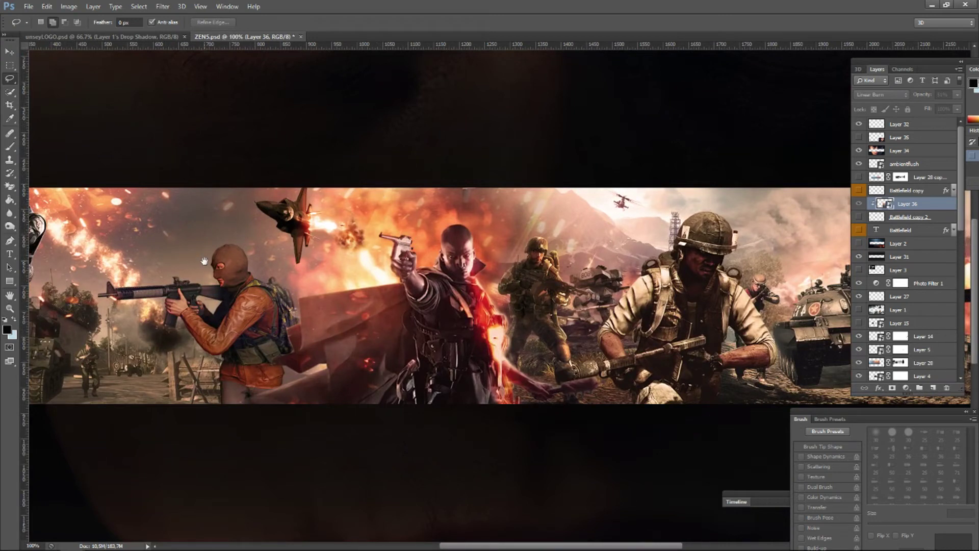
{"action": "left_click_drag", "start_coordinate": [204, 262], "coordinate": [493, 262]}
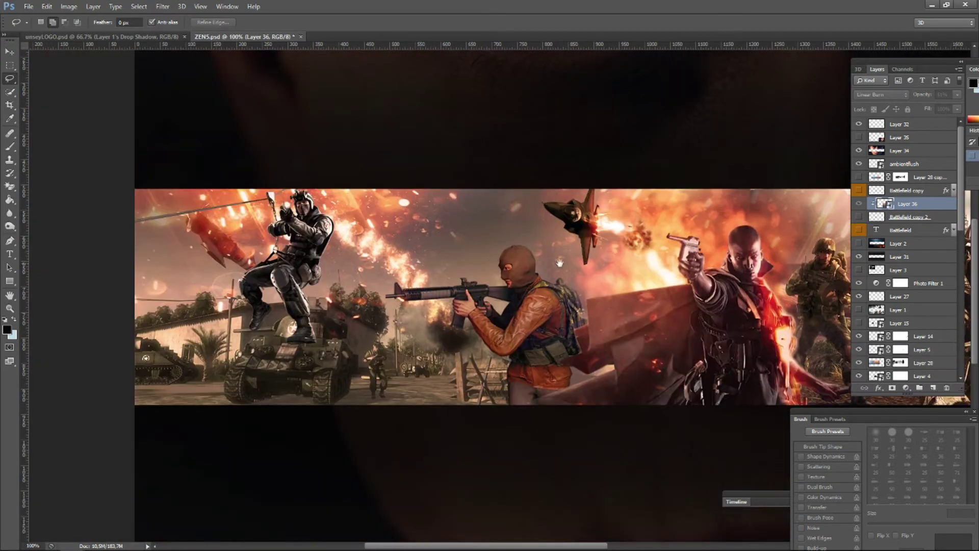
{"action": "left_click_drag", "start_coordinate": [673, 263], "coordinate": [439, 265]}
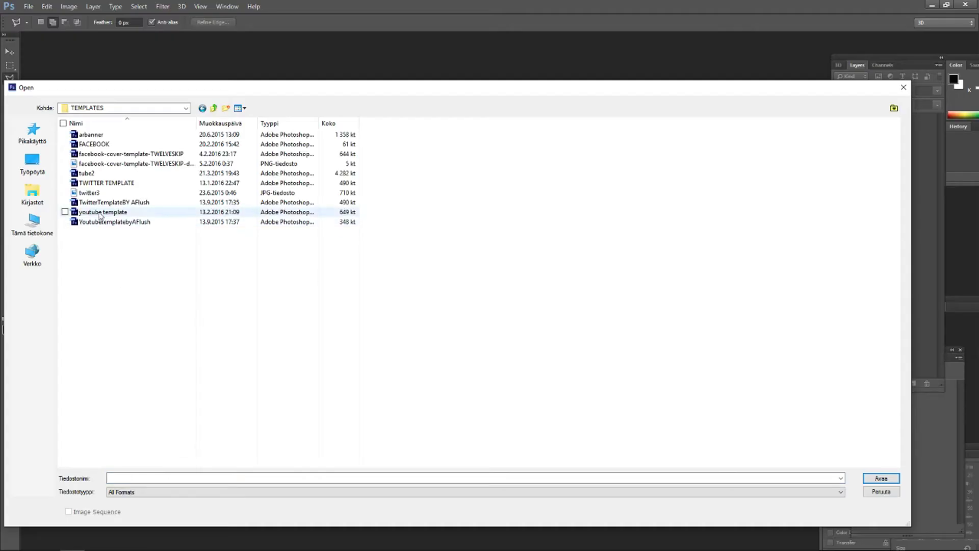
Open the YoutubetemplatebyAFlush template, hide its Social layer and dock the document as a tab
{"action": "double_click", "coordinate": [100, 223]}
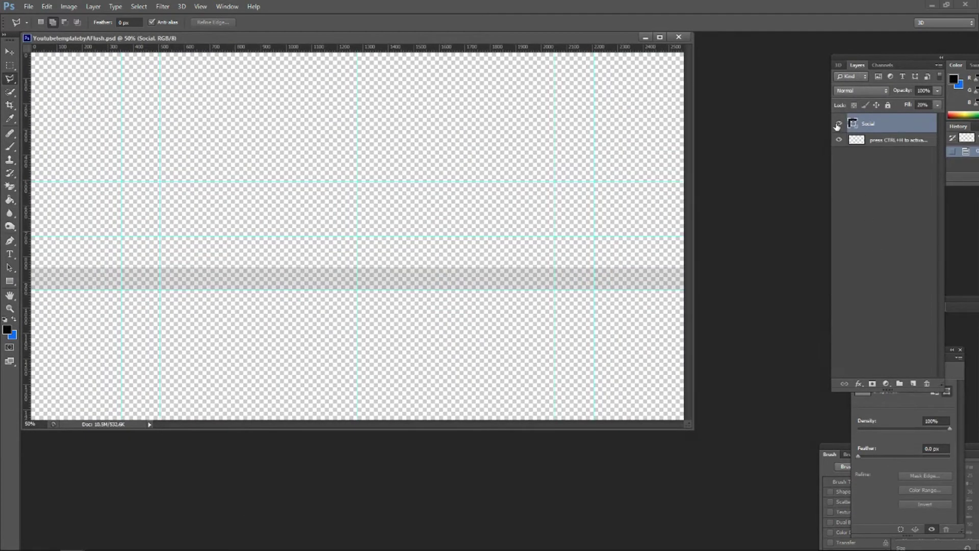
{"action": "left_click", "coordinate": [838, 124]}
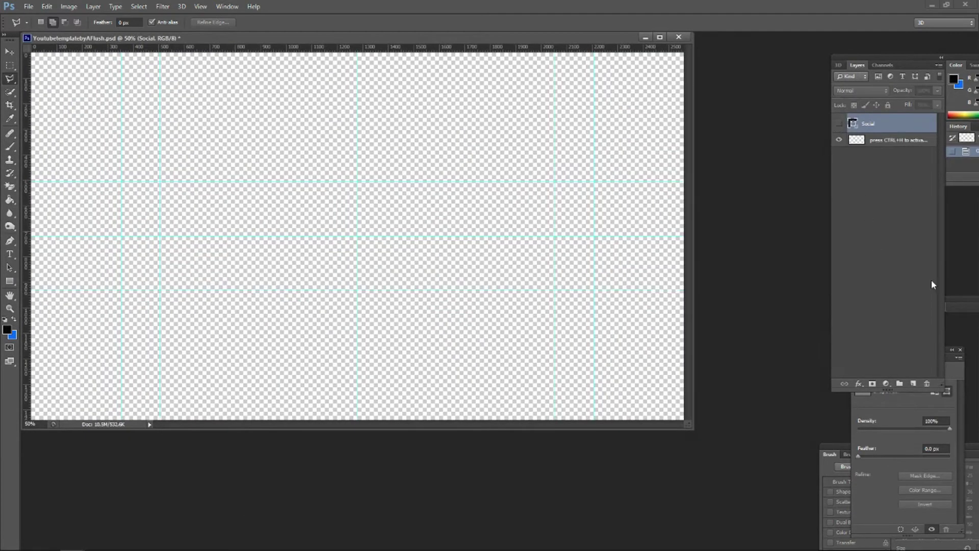
{"action": "left_click_drag", "start_coordinate": [345, 37], "coordinate": [437, 35]}
Check the template's pixel width and height in Image Size without changing them
{"action": "left_click", "coordinate": [66, 7]}
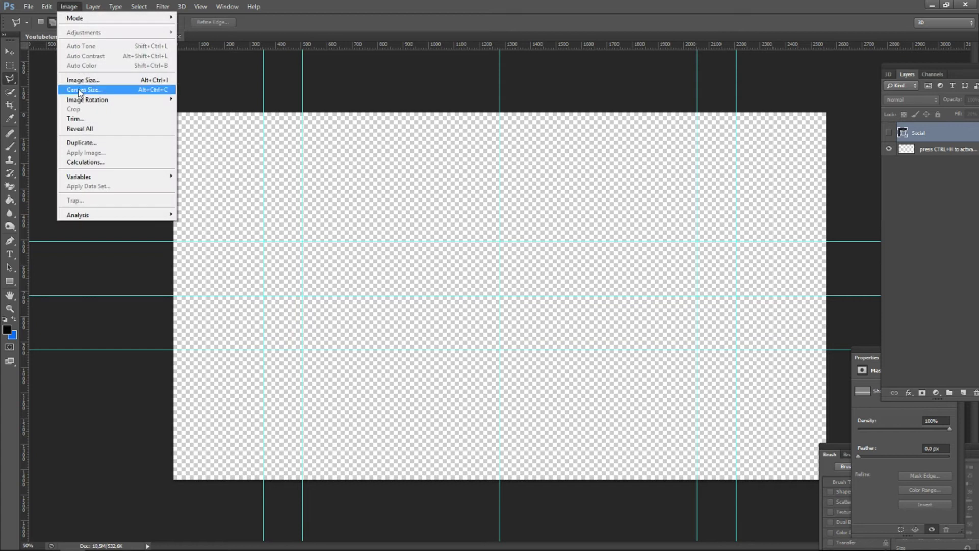
{"action": "left_click", "coordinate": [102, 79]}
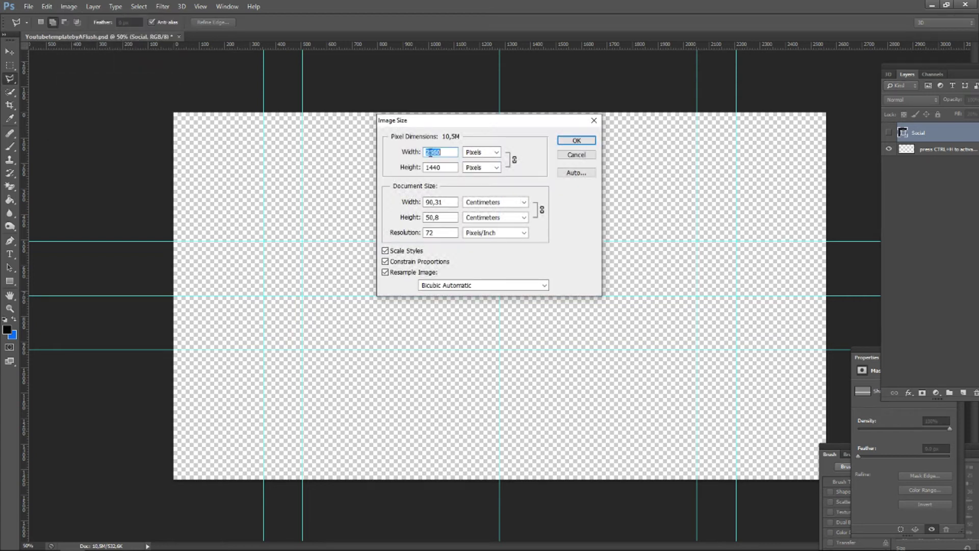
{"action": "left_click_drag", "start_coordinate": [445, 168], "coordinate": [416, 154]}
{"action": "left_click", "coordinate": [577, 155]}
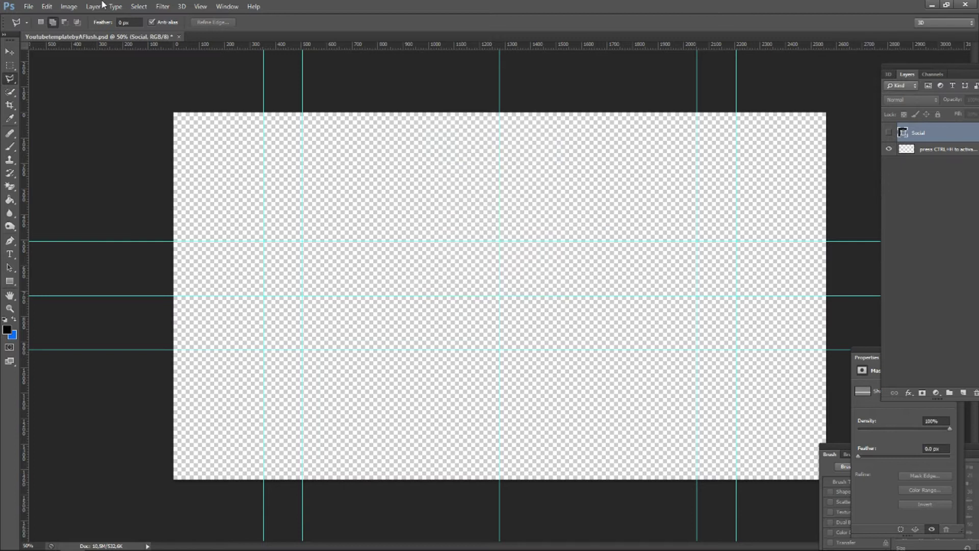
Add a new empty layer above the Social layer and activate the Rectangular Marquee tool
{"action": "left_click_drag", "start_coordinate": [919, 69], "coordinate": [846, 54]}
{"action": "left_click", "coordinate": [890, 378]}
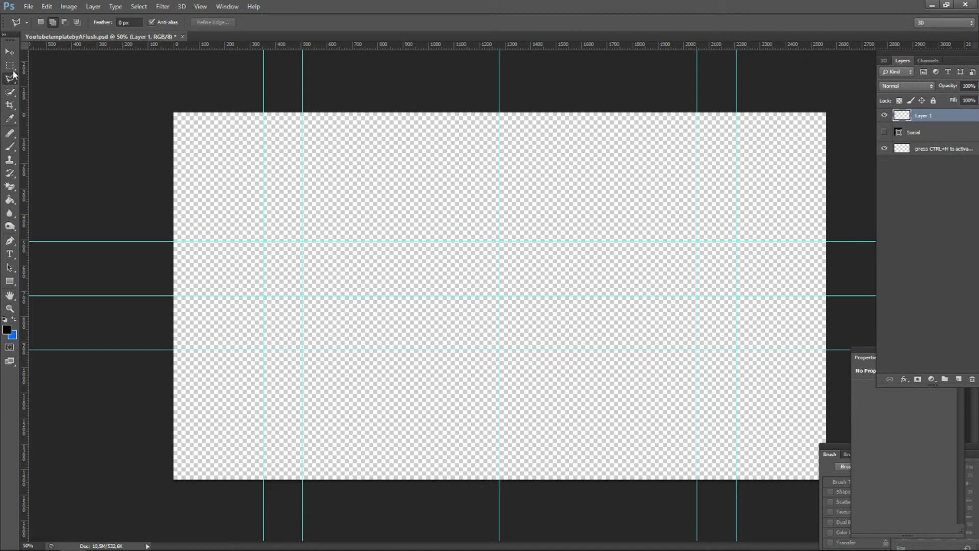
{"action": "left_click", "coordinate": [9, 65]}
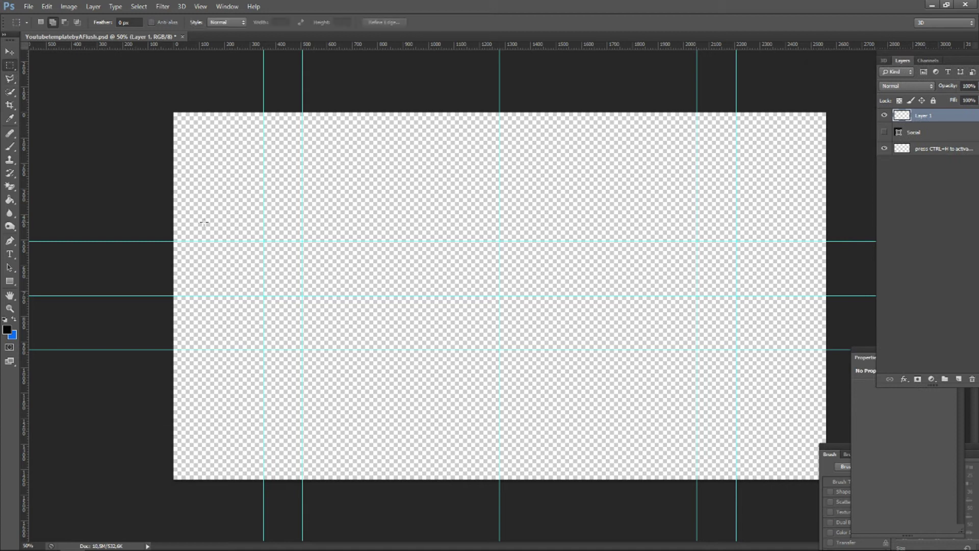
Toggle the guides off and on again, and add a horizontal guide above the canvas
{"action": "key", "text": "ctrl+h"}
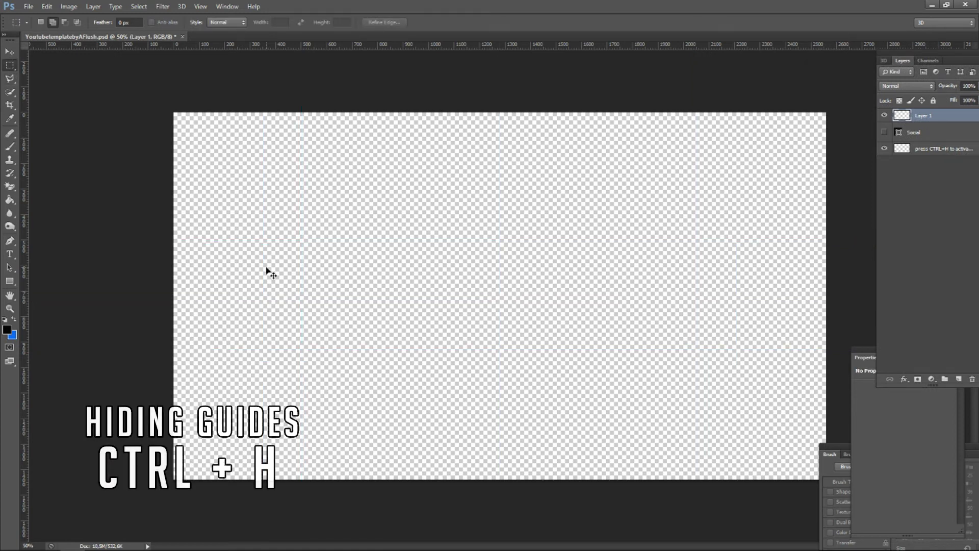
{"action": "key", "text": "ctrl+h"}
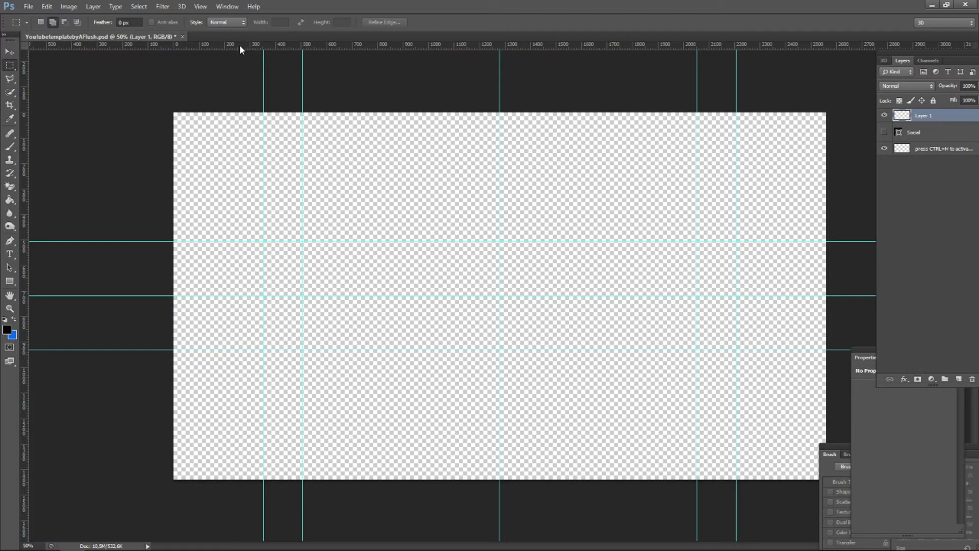
{"action": "left_click_drag", "start_coordinate": [245, 44], "coordinate": [224, 59]}
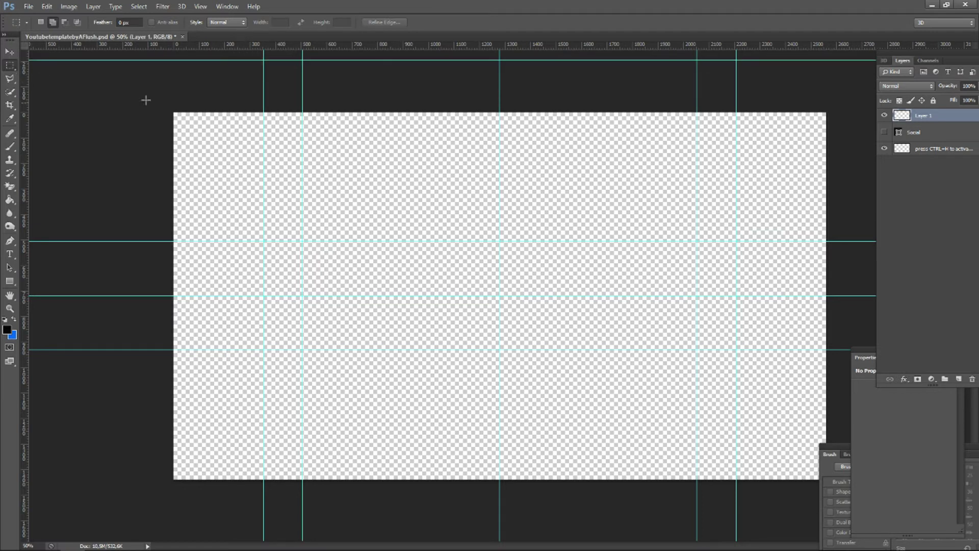
Select the areas above and below the middle banner strip, paint them black with a large 100% opacity brush, and deselect
{"action": "left_click_drag", "start_coordinate": [146, 96], "coordinate": [863, 241]}
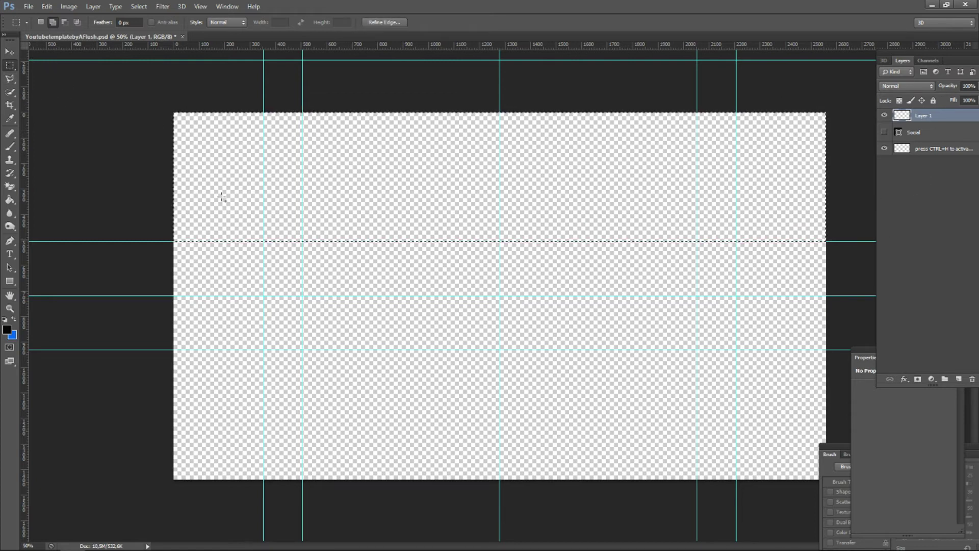
{"action": "left_click_drag", "start_coordinate": [153, 501], "coordinate": [873, 350]}
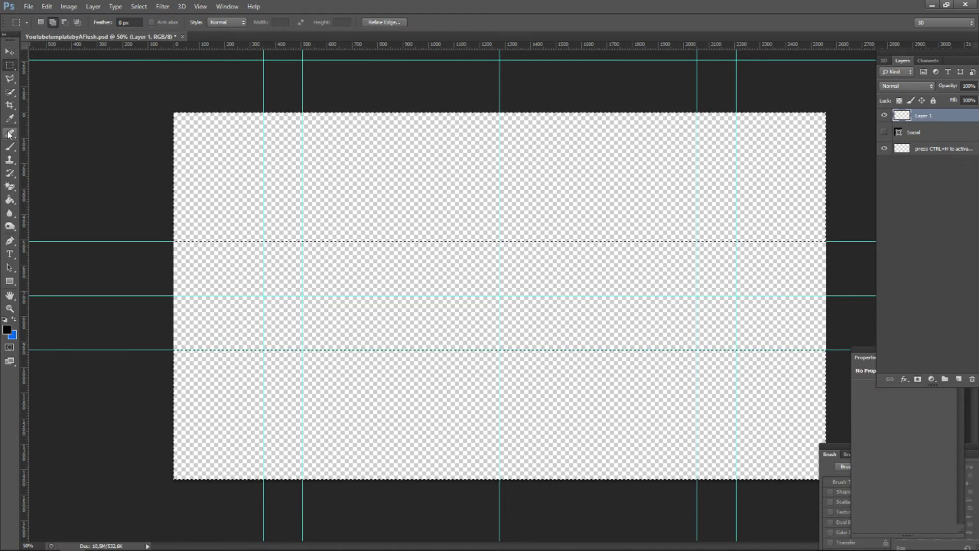
{"action": "left_click", "coordinate": [10, 147]}
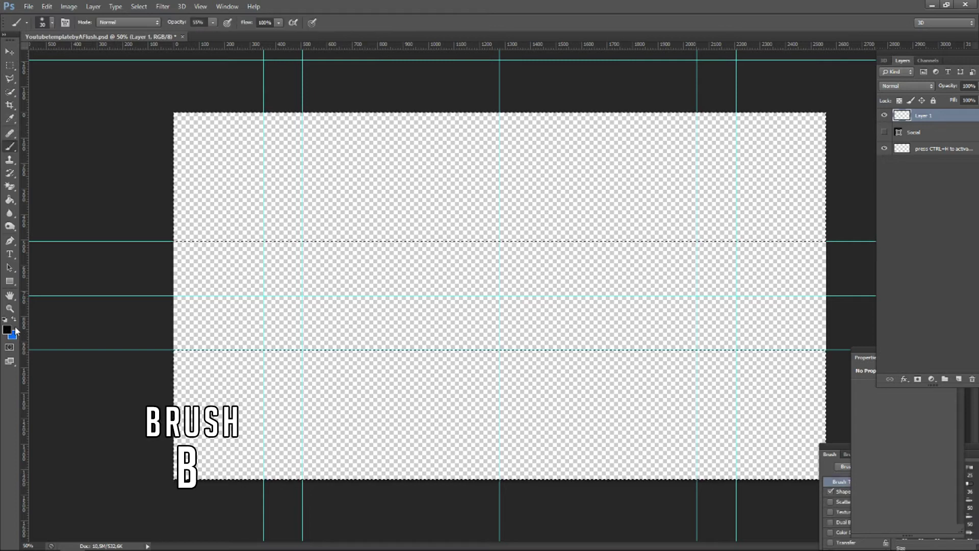
{"action": "left_click", "coordinate": [213, 22]}
{"action": "left_click", "coordinate": [52, 22]}
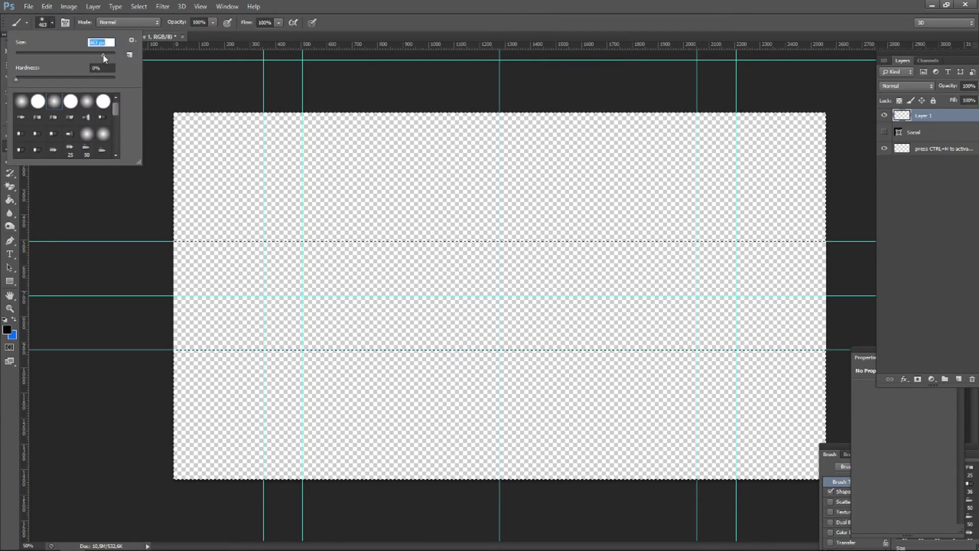
{"action": "left_click_drag", "start_coordinate": [110, 55], "coordinate": [104, 55]}
{"action": "mouse_move", "coordinate": [178, 111]}
{"action": "left_mouse_down"}
{"action": "mouse_move", "coordinate": [835, 168]}
{"action": "mouse_move", "coordinate": [284, 175]}
{"action": "mouse_move", "coordinate": [120, 339]}
{"action": "mouse_move", "coordinate": [863, 405]}
{"action": "mouse_move", "coordinate": [877, 444]}
{"action": "mouse_move", "coordinate": [5, 437]}
{"action": "left_mouse_up"}
{"action": "key", "text": "ctrl+d"}
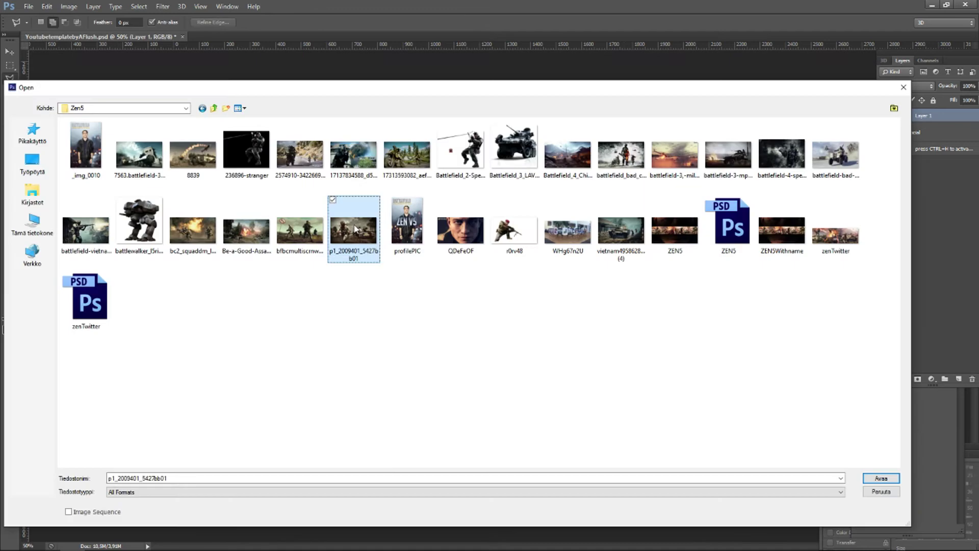
Open the image p1_2009401_5427bb01 from the Zen5 folder and dock it as a tab
{"action": "double_click", "coordinate": [364, 245]}
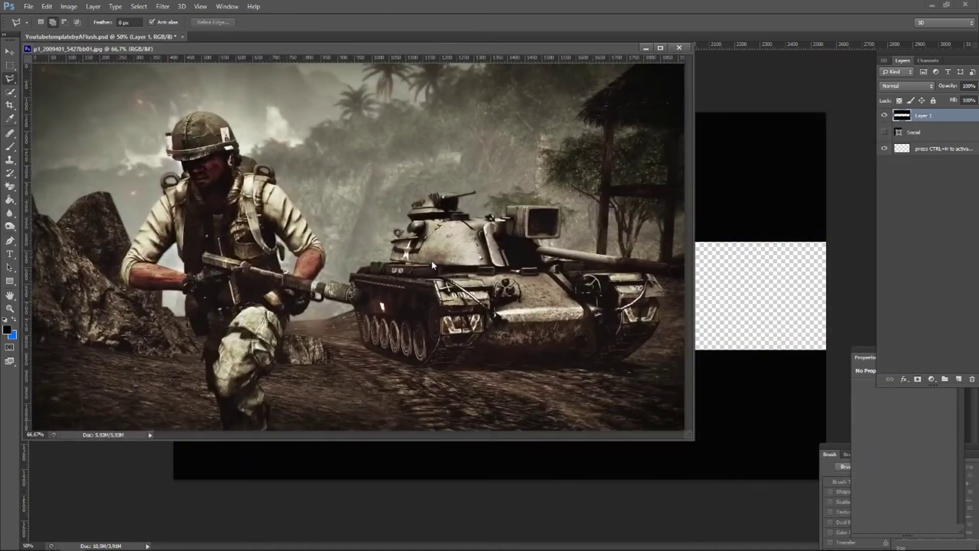
{"action": "left_click_drag", "start_coordinate": [163, 47], "coordinate": [332, 36]}
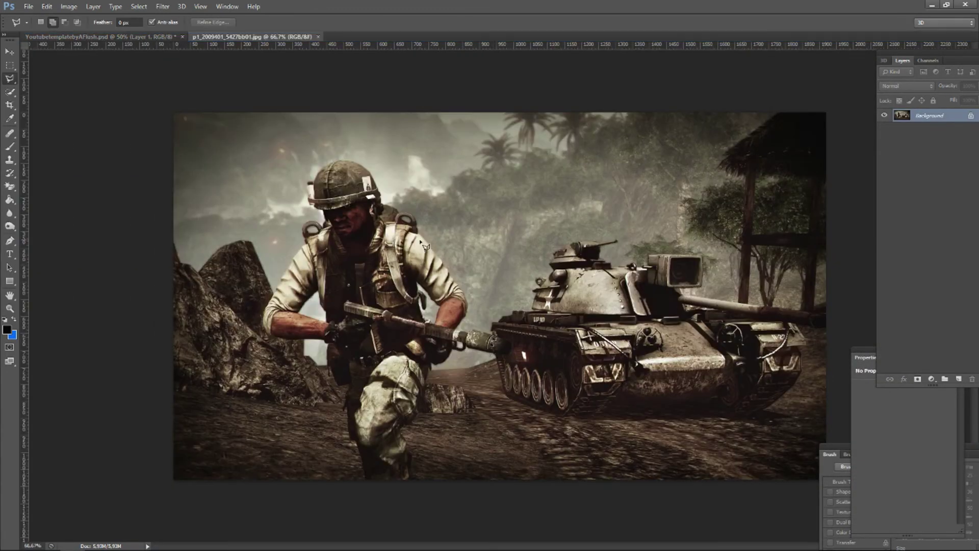
{"action": "key", "text": "ctrl+plus"}
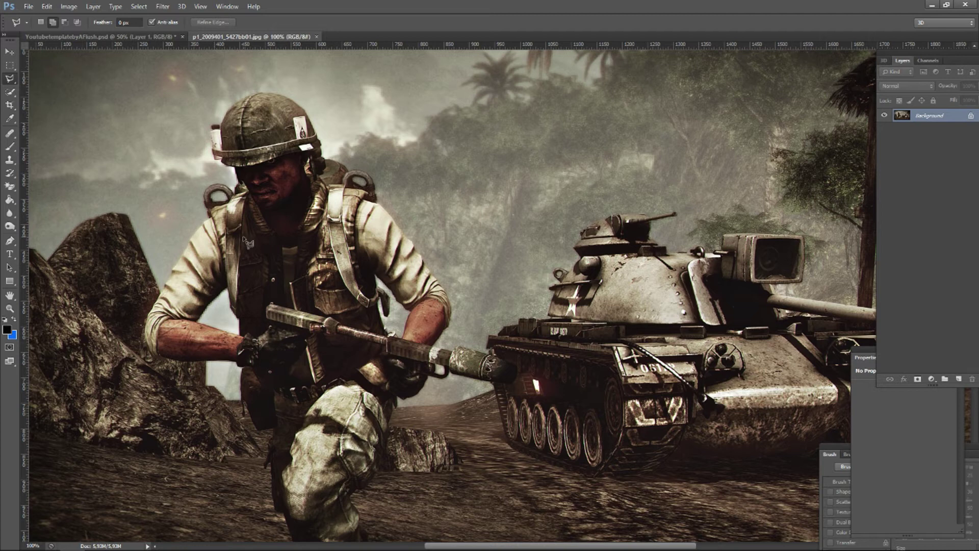
Start a Pen tool path around the soldier at the rolled sleeve cuff on the image's left side
{"action": "right_click", "coordinate": [12, 80]}
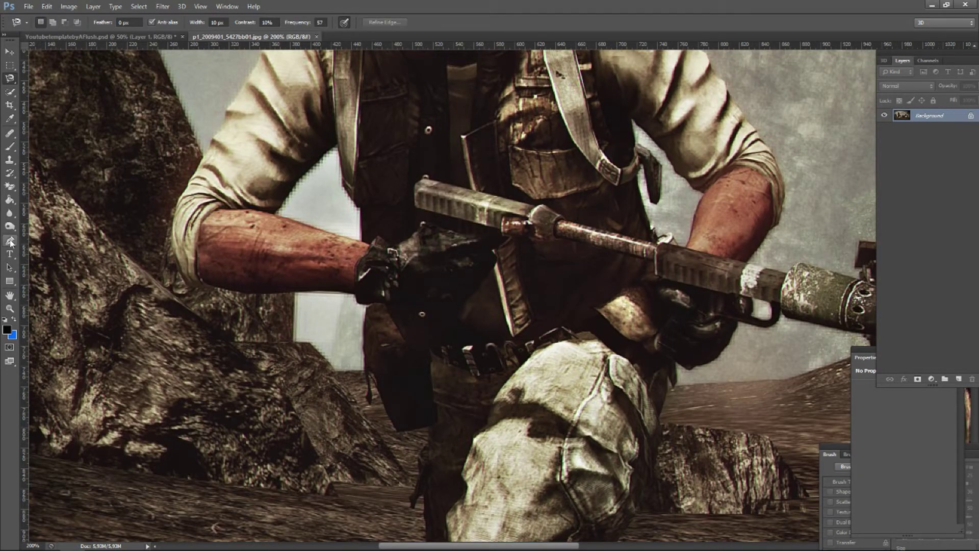
{"action": "left_click", "coordinate": [11, 242]}
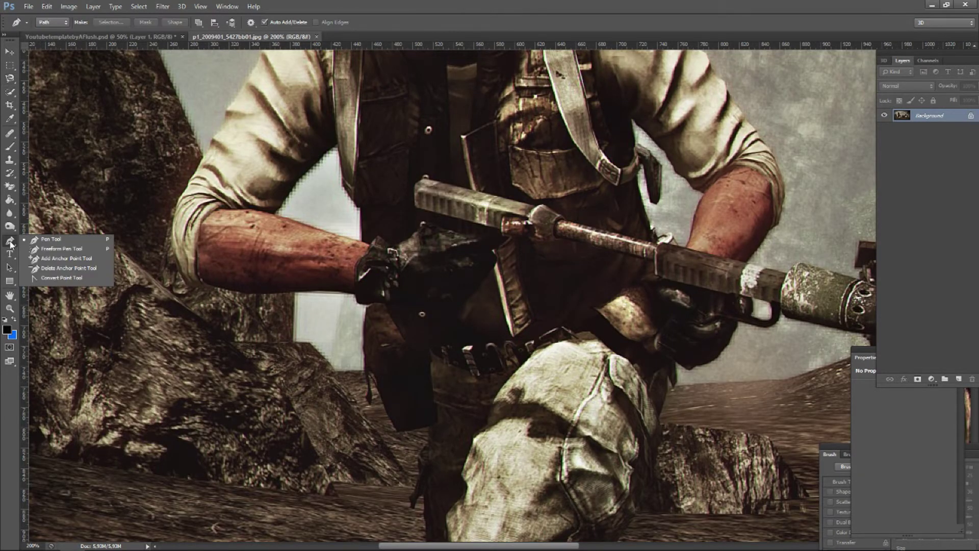
{"action": "left_click", "coordinate": [51, 240]}
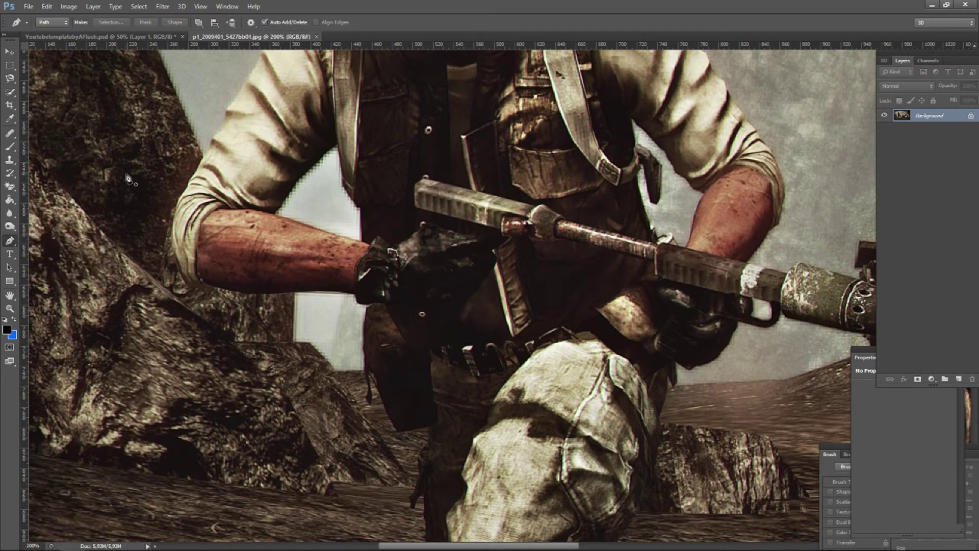
{"action": "key", "text": "ctrl+plus"}
{"action": "key", "text": "ctrl+plus"}
{"action": "left_click_drag", "start_coordinate": [141, 87], "coordinate": [481, 240]}
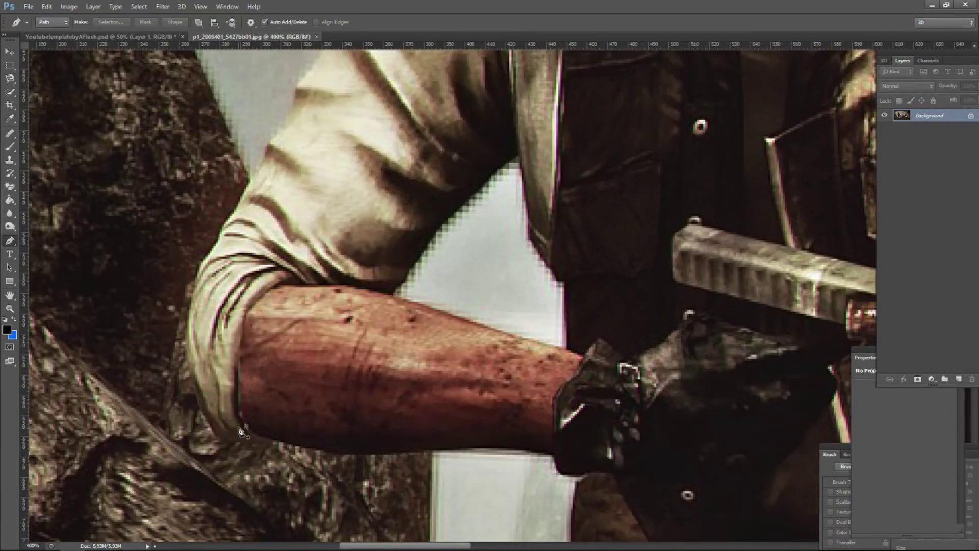
{"action": "left_click", "coordinate": [212, 431]}
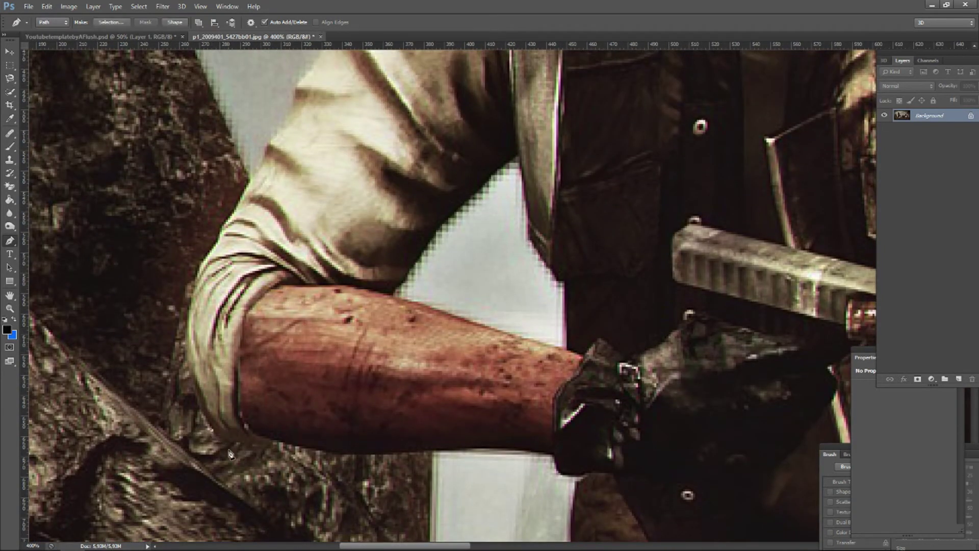
Trace the path up the sleeve's outer edge from the cuff towards the shoulder
{"action": "left_click", "coordinate": [192, 368]}
{"action": "left_click", "coordinate": [221, 234]}
{"action": "left_click", "coordinate": [252, 182]}
{"action": "left_click", "coordinate": [268, 148]}
{"action": "left_click", "coordinate": [283, 127]}
{"action": "left_click", "coordinate": [296, 109]}
{"action": "left_click", "coordinate": [304, 83]}
{"action": "left_click_drag", "start_coordinate": [301, 81], "coordinate": [303, 313]}
{"action": "left_click", "coordinate": [301, 313]}
{"action": "left_click", "coordinate": [338, 256]}
{"action": "left_click", "coordinate": [357, 231]}
{"action": "left_click", "coordinate": [360, 225]}
{"action": "left_click", "coordinate": [365, 209]}
{"action": "left_click", "coordinate": [369, 204]}
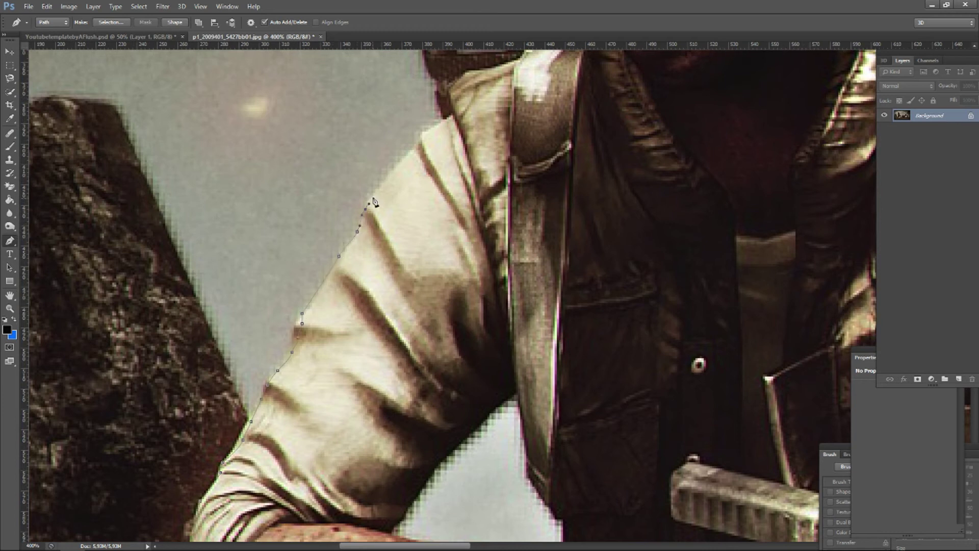
Continue the path over the shoulder and around the backpack ring beside the soldier's face
{"action": "left_click", "coordinate": [421, 133]}
{"action": "left_click", "coordinate": [447, 117]}
{"action": "left_click", "coordinate": [440, 101]}
{"action": "left_click", "coordinate": [434, 79]}
{"action": "left_click_drag", "start_coordinate": [427, 73], "coordinate": [419, 345]}
{"action": "left_click", "coordinate": [415, 310]}
{"action": "left_click", "coordinate": [415, 292]}
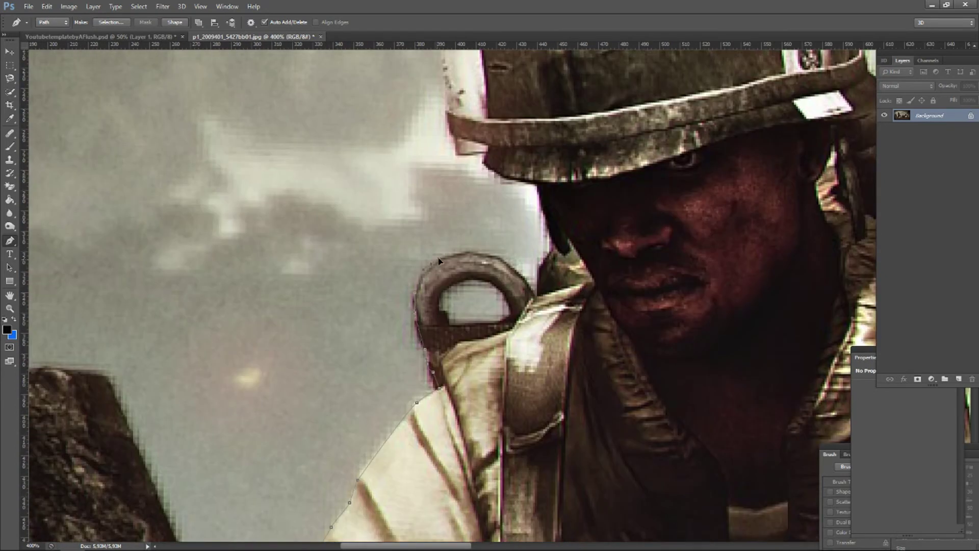
{"action": "left_click", "coordinate": [491, 255]}
{"action": "left_click", "coordinate": [503, 260]}
{"action": "left_click", "coordinate": [533, 295]}
Trace the path along the helmet's brim and up its side strap
{"action": "left_click", "coordinate": [541, 190]}
{"action": "left_click", "coordinate": [503, 174]}
{"action": "left_click", "coordinate": [443, 110]}
{"action": "left_click", "coordinate": [443, 93]}
{"action": "left_click_drag", "start_coordinate": [447, 85], "coordinate": [437, 253]}
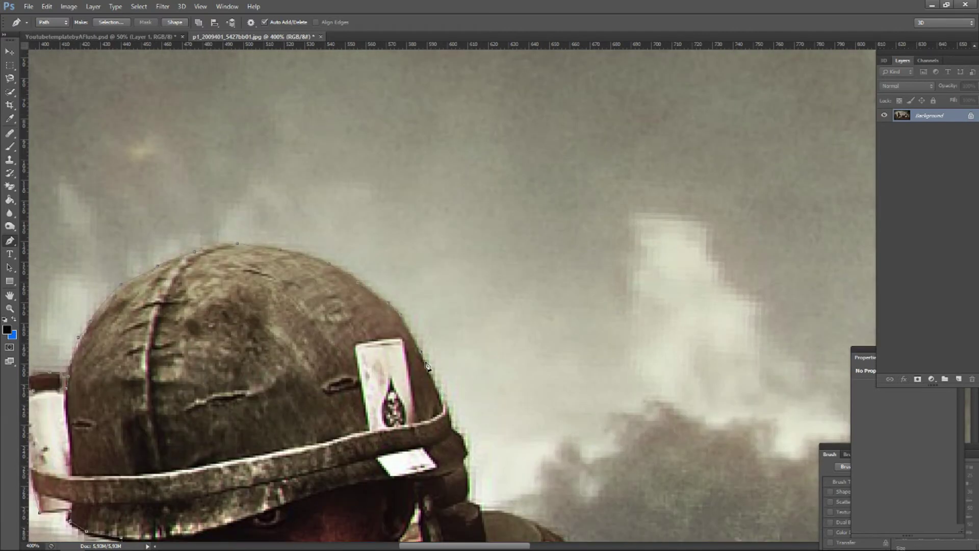
Trace the path down the far side of the helmet to the backpack behind the neck
{"action": "left_click", "coordinate": [444, 394]}
{"action": "left_click", "coordinate": [466, 438]}
{"action": "left_click", "coordinate": [467, 460]}
{"action": "left_click", "coordinate": [467, 472]}
{"action": "left_click", "coordinate": [472, 503]}
{"action": "left_click", "coordinate": [483, 516]}
{"action": "left_click", "coordinate": [510, 516]}
{"action": "left_click_drag", "start_coordinate": [519, 514], "coordinate": [347, 318]}
Continue the path around the backpack's outer edge down to the soldier's other shoulder
{"action": "left_click", "coordinate": [388, 340]}
{"action": "left_click", "coordinate": [432, 358]}
{"action": "left_click", "coordinate": [453, 359]}
{"action": "left_click", "coordinate": [479, 368]}
{"action": "left_click", "coordinate": [494, 388]}
{"action": "left_click", "coordinate": [509, 409]}
{"action": "left_click", "coordinate": [516, 459]}
{"action": "left_click", "coordinate": [518, 491]}
Trace the path from that shoulder down the outer edge of the upper sleeve
{"action": "left_click_drag", "start_coordinate": [533, 502], "coordinate": [422, 325]}
{"action": "left_click", "coordinate": [422, 324]}
{"action": "left_click", "coordinate": [449, 349]}
{"action": "left_click", "coordinate": [477, 385]}
{"action": "left_click", "coordinate": [507, 426]}
{"action": "left_click", "coordinate": [538, 465]}
{"action": "left_click", "coordinate": [586, 528]}
{"action": "left_click_drag", "start_coordinate": [581, 512], "coordinate": [547, 320]}
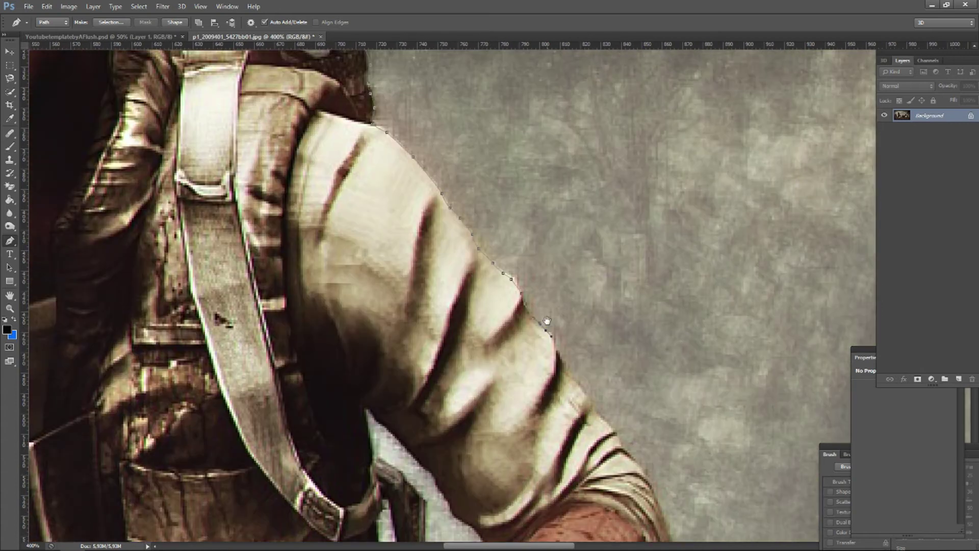
Continue the path around the lower sleeve and cuff and along the forearm to the gun
{"action": "left_click_drag", "start_coordinate": [600, 382], "coordinate": [571, 277]}
{"action": "left_click", "coordinate": [538, 260]}
{"action": "left_click", "coordinate": [545, 275]}
{"action": "left_click", "coordinate": [557, 289]}
{"action": "left_click", "coordinate": [585, 327]}
{"action": "left_click", "coordinate": [641, 450]}
{"action": "left_click", "coordinate": [636, 491]}
{"action": "left_click", "coordinate": [623, 520]}
{"action": "left_click_drag", "start_coordinate": [623, 520], "coordinate": [680, 263]}
{"action": "left_click", "coordinate": [668, 263]}
{"action": "left_click", "coordinate": [648, 302]}
{"action": "left_click", "coordinate": [630, 324]}
{"action": "left_click", "coordinate": [622, 335]}
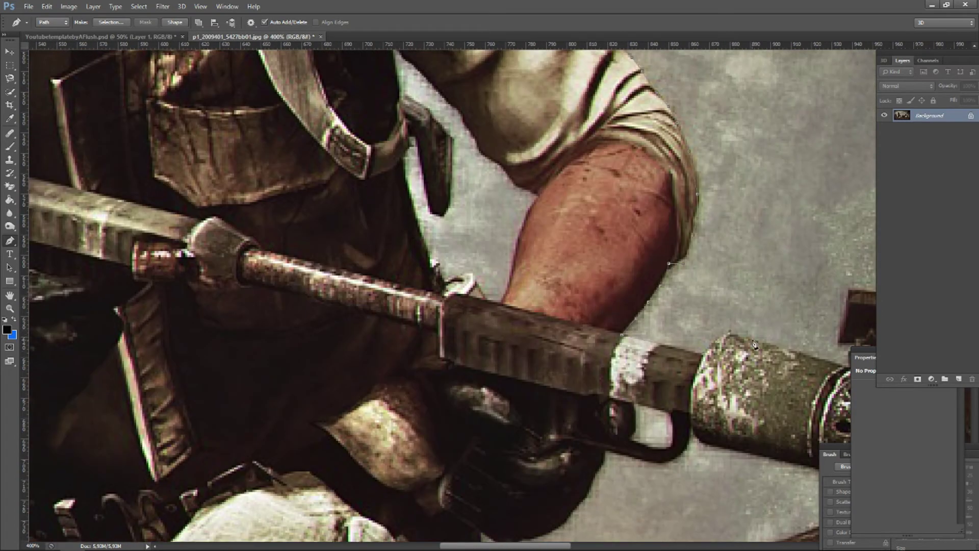
Trace the path around the gun's dark muzzle and back along the barrel's underside
{"action": "left_click_drag", "start_coordinate": [757, 345], "coordinate": [436, 281]}
{"action": "left_click", "coordinate": [609, 335]}
{"action": "left_click", "coordinate": [642, 359]}
{"action": "left_click", "coordinate": [642, 380]}
{"action": "left_click", "coordinate": [635, 400]}
{"action": "left_click", "coordinate": [615, 421]}
{"action": "left_click", "coordinate": [606, 422]}
{"action": "left_click", "coordinate": [471, 400]}
{"action": "left_click", "coordinate": [383, 379]}
Continue the path around the trigger guard and the underside of the gloved hand
{"action": "left_click", "coordinate": [371, 366]}
{"action": "left_click", "coordinate": [363, 387]}
{"action": "left_click", "coordinate": [340, 401]}
{"action": "left_click", "coordinate": [288, 386]}
{"action": "left_click", "coordinate": [282, 398]}
{"action": "left_click", "coordinate": [262, 433]}
{"action": "left_click", "coordinate": [218, 472]}
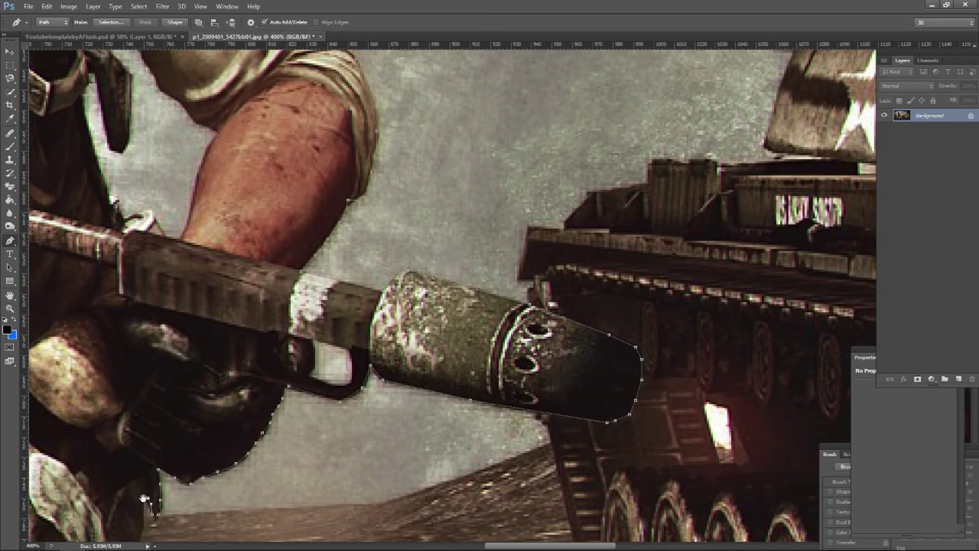
Trace the path down the trouser leg's outer edge on the tank side towards the image's lower edge
{"action": "left_click_drag", "start_coordinate": [211, 336], "coordinate": [354, 244]}
{"action": "left_click", "coordinate": [343, 322]}
{"action": "left_click", "coordinate": [335, 387]}
{"action": "left_click", "coordinate": [302, 504]}
{"action": "left_click", "coordinate": [307, 425]}
{"action": "mouse_move", "coordinate": [302, 504]}
{"action": "left_mouse_down"}
{"action": "mouse_move", "coordinate": [378, 326]}
{"action": "mouse_move", "coordinate": [295, 531]}
{"action": "left_mouse_up"}
{"action": "left_click_drag", "start_coordinate": [295, 531], "coordinate": [288, 261]}
{"action": "left_click", "coordinate": [288, 301]}
{"action": "left_click", "coordinate": [315, 332]}
{"action": "mouse_move", "coordinate": [316, 483]}
{"action": "left_mouse_down"}
{"action": "mouse_move", "coordinate": [308, 503]}
{"action": "mouse_move", "coordinate": [718, 392]}
{"action": "left_mouse_up"}
Trace the path back up the leg's opposite edge, including the hanging strap beside the thigh
{"action": "left_click", "coordinate": [452, 379]}
{"action": "left_click", "coordinate": [419, 205]}
{"action": "left_click", "coordinate": [392, 136]}
{"action": "left_click_drag", "start_coordinate": [355, 82], "coordinate": [414, 377]}
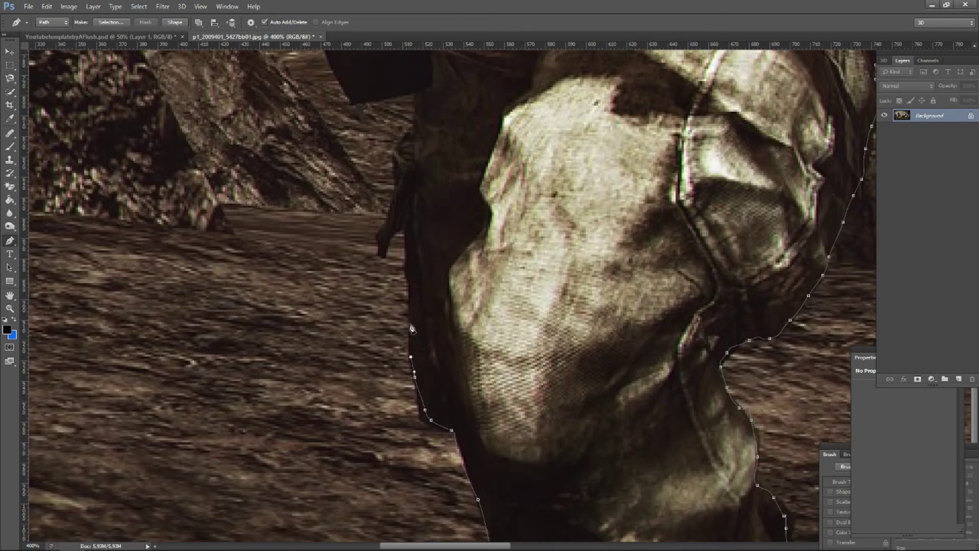
{"action": "left_click", "coordinate": [408, 293]}
{"action": "left_click", "coordinate": [383, 256]}
{"action": "left_click", "coordinate": [395, 173]}
{"action": "left_click", "coordinate": [415, 131]}
Continue the path up the outer edge of the dark pouch at the soldier's hip
{"action": "left_click_drag", "start_coordinate": [352, 100], "coordinate": [519, 427]}
{"action": "left_click", "coordinate": [517, 432]}
{"action": "left_click", "coordinate": [480, 345]}
{"action": "left_click", "coordinate": [452, 264]}
Trace the path around the glove and along the forearm's underside back to its starting point at the cuff
{"action": "left_click", "coordinate": [465, 179]}
{"action": "left_click", "coordinate": [445, 176]}
{"action": "left_click", "coordinate": [432, 158]}
{"action": "left_click", "coordinate": [352, 152]}
{"action": "left_click", "coordinate": [281, 158]}
{"action": "left_click", "coordinate": [226, 160]}
{"action": "left_click", "coordinate": [105, 134]}
{"action": "left_click_drag", "start_coordinate": [130, 112], "coordinate": [412, 150]}
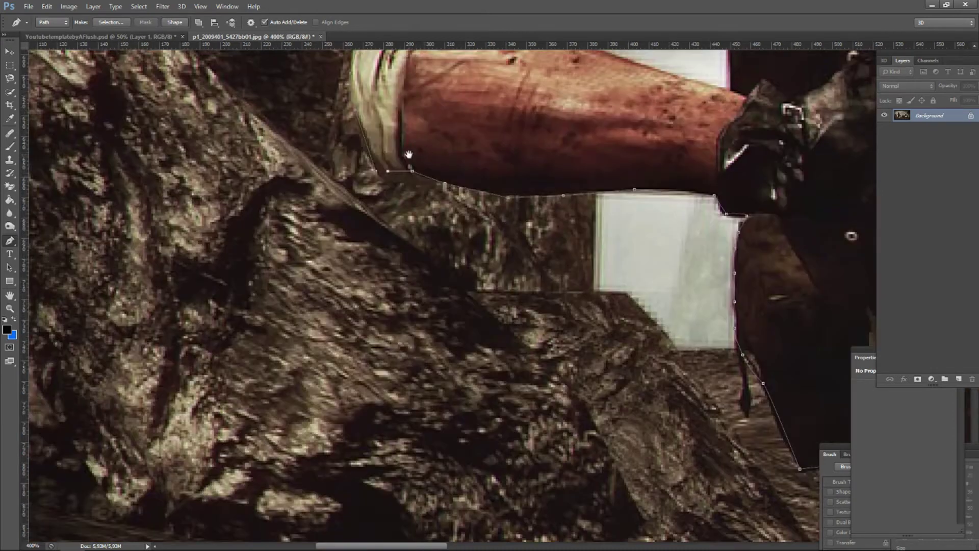
Convert the finished path around the soldier into a new anti-aliased selection
{"action": "scroll", "coordinate": [459, 153], "scroll_direction": "up", "scroll_amount": 4}
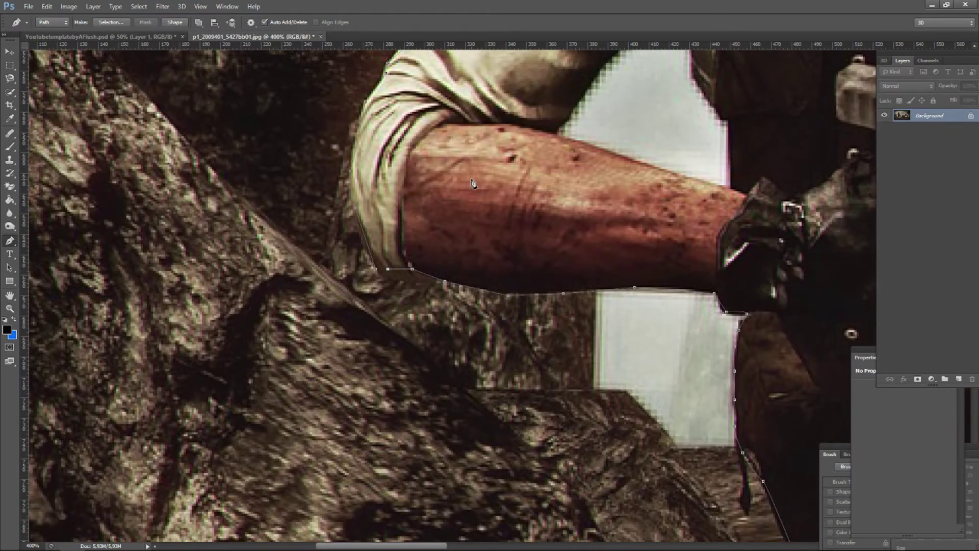
{"action": "right_click", "coordinate": [433, 151]}
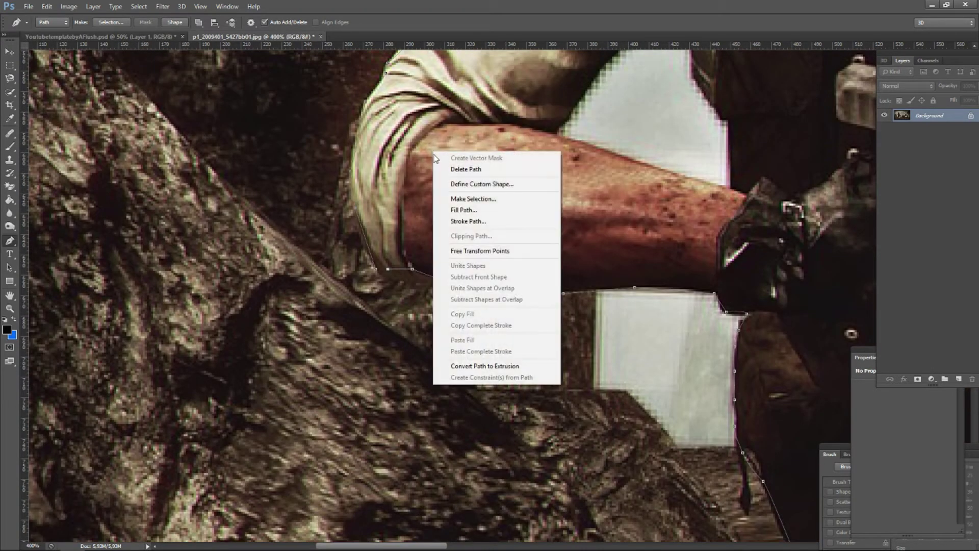
{"action": "left_click", "coordinate": [462, 199]}
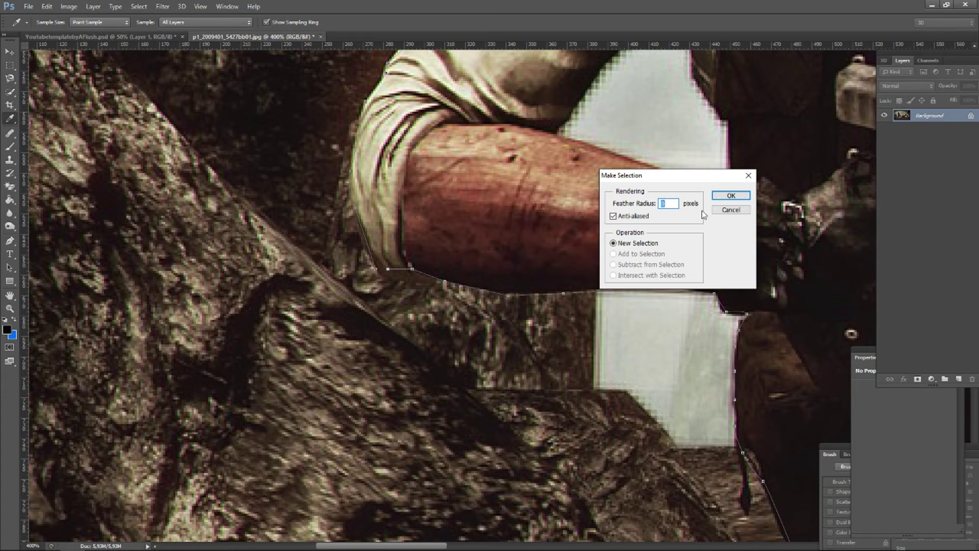
{"action": "left_click", "coordinate": [731, 196]}
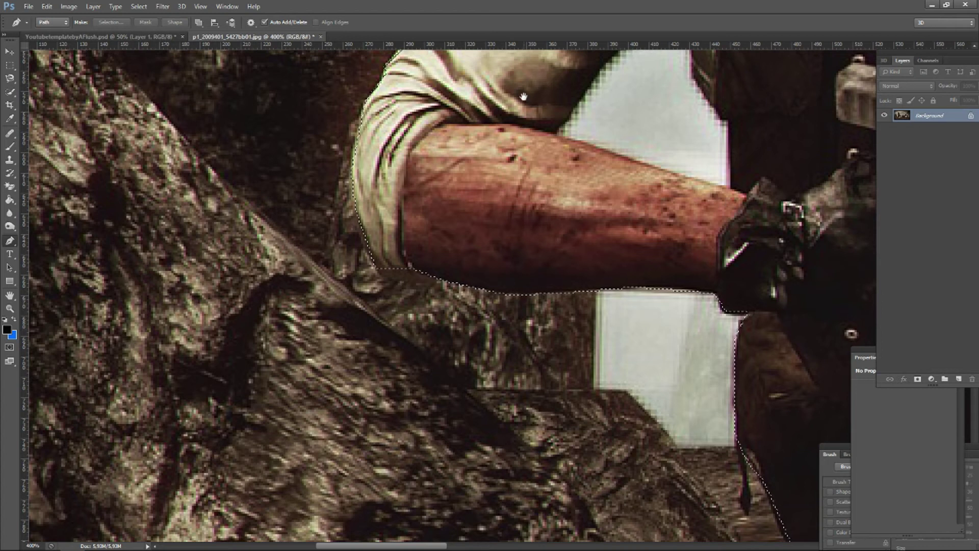
Cut the selected soldier out of the stock image and paste him into the YoutubetemplatebyAFlush.psd banner template
{"action": "left_click_drag", "start_coordinate": [523, 96], "coordinate": [406, 335]}
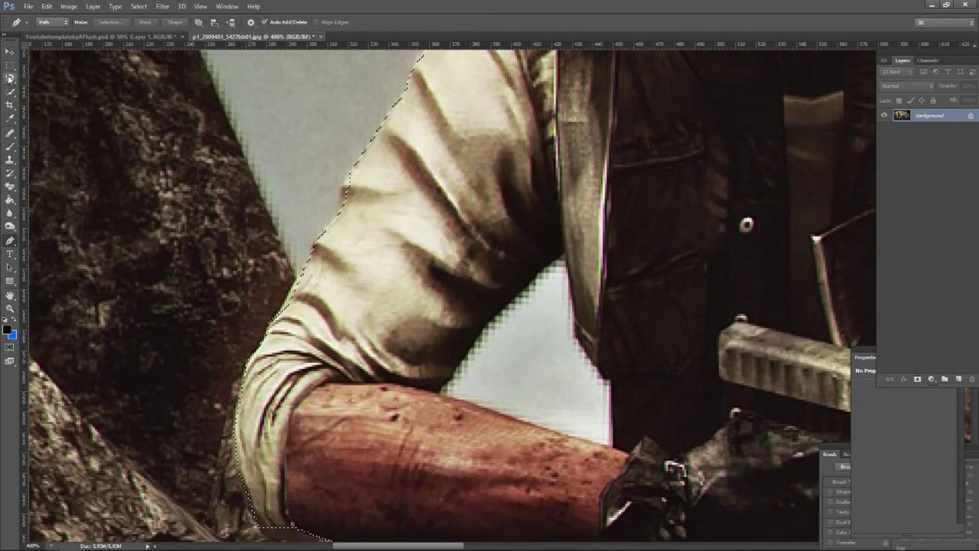
{"action": "left_click_drag", "start_coordinate": [9, 78], "coordinate": [35, 84]}
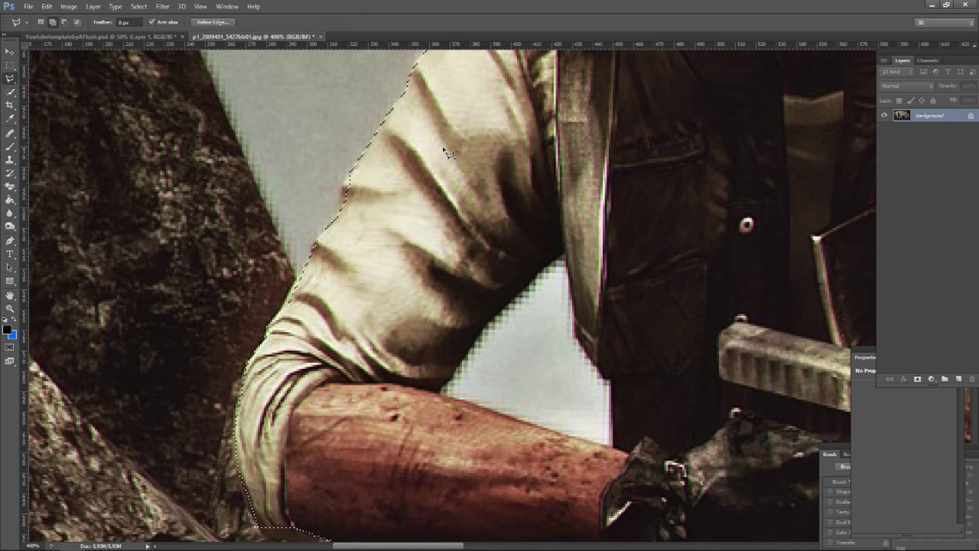
{"action": "key", "text": "ctrl+1"}
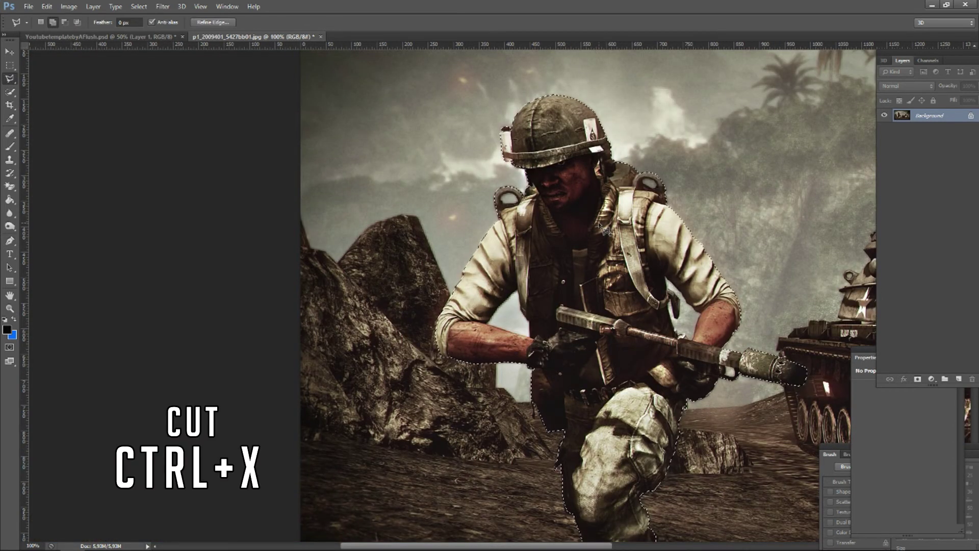
{"action": "key", "text": "ctrl+x"}
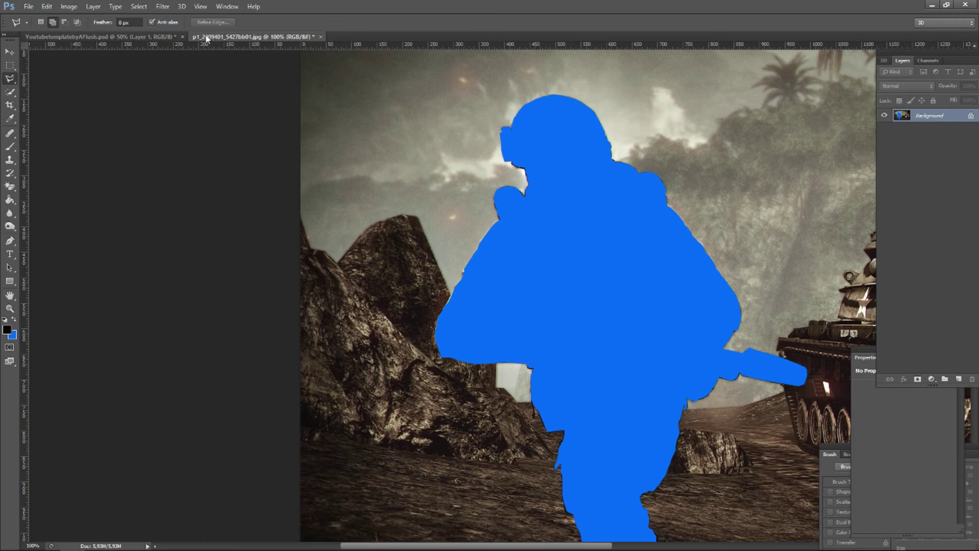
{"action": "left_click", "coordinate": [170, 37]}
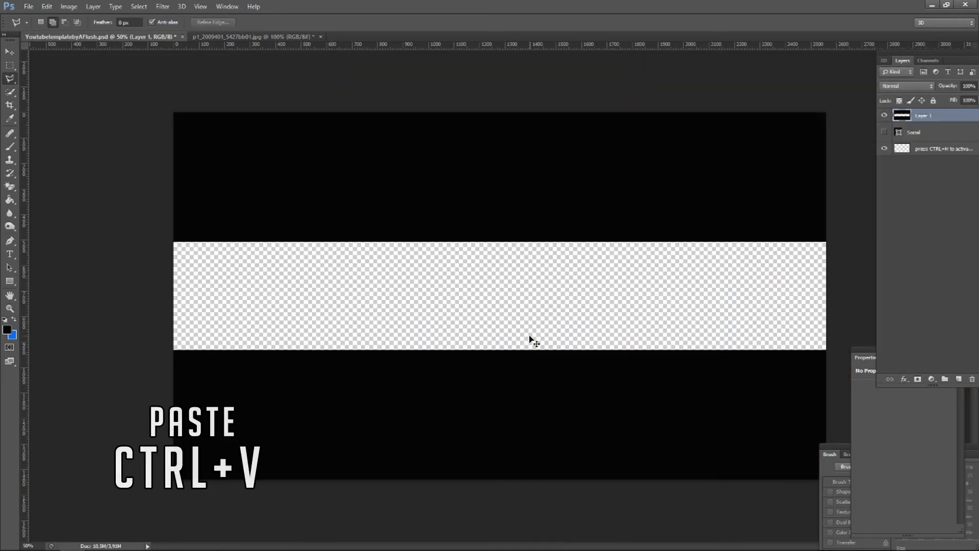
{"action": "key", "text": "ctrl+v"}
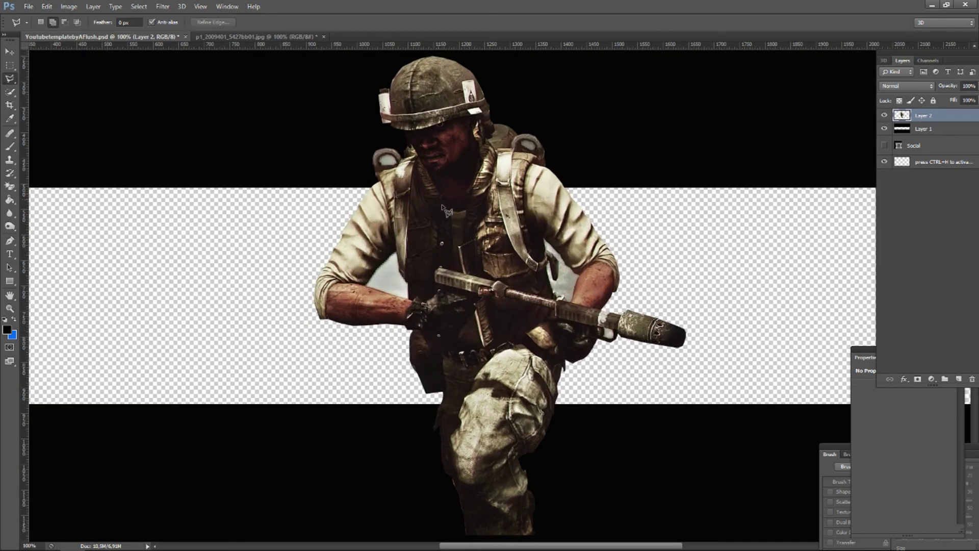
Convert the pasted soldier layer to a smart object
{"action": "right_click", "coordinate": [452, 230]}
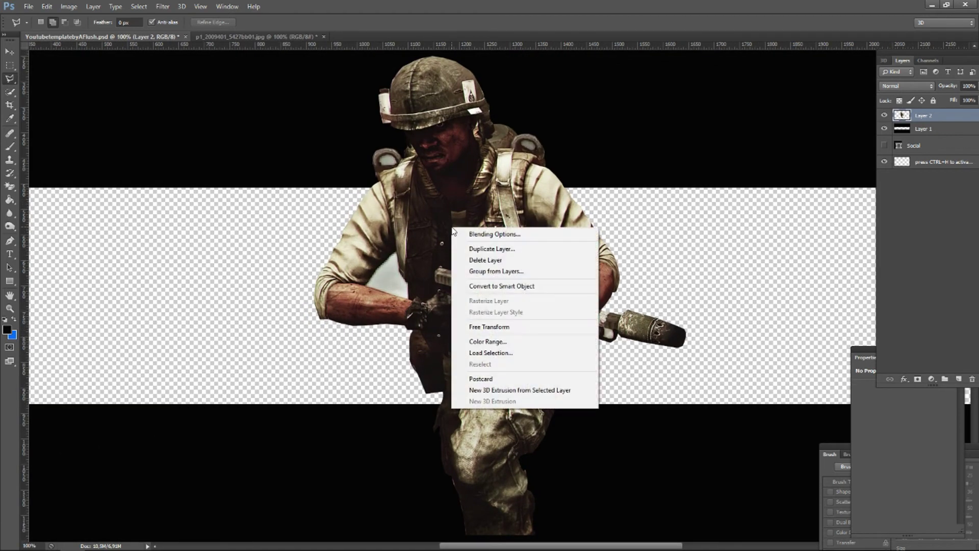
{"action": "left_click", "coordinate": [486, 287]}
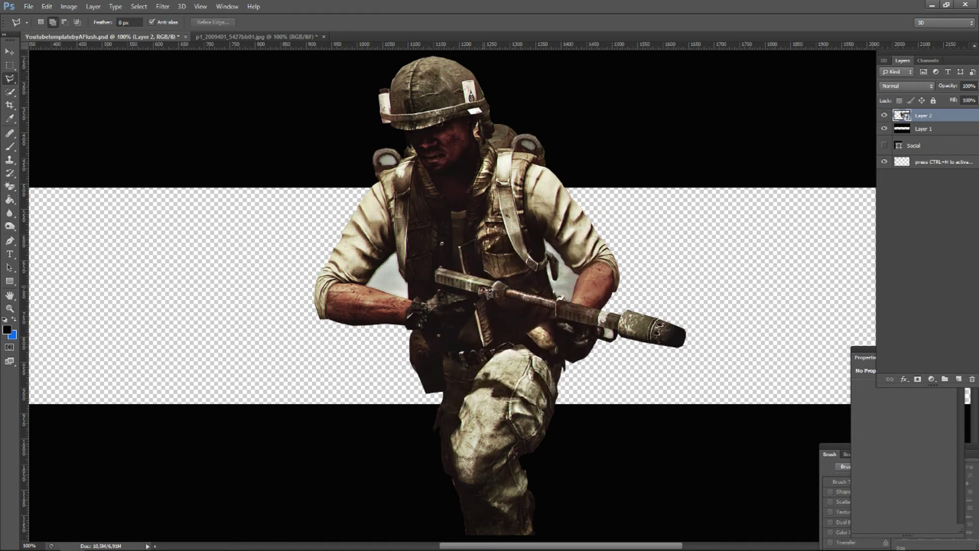
{"action": "key", "text": "ctrl+minus"}
{"action": "scroll", "coordinate": [474, 273], "scroll_direction": "down", "scroll_amount": 1}
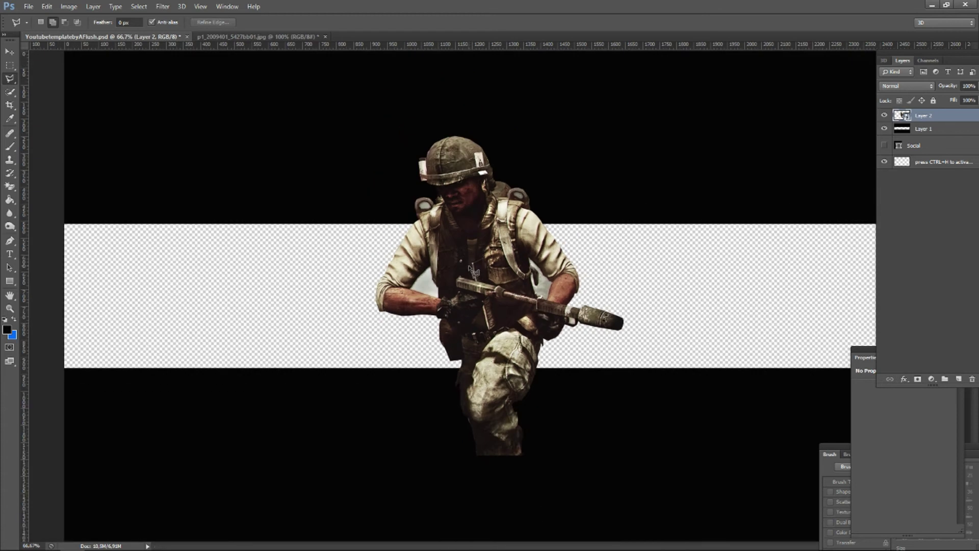
Scale the soldier down proportionally to about 12% and place him at the lower edge of the transparent strip
{"action": "right_click", "coordinate": [469, 266]}
{"action": "left_click", "coordinate": [512, 388]}
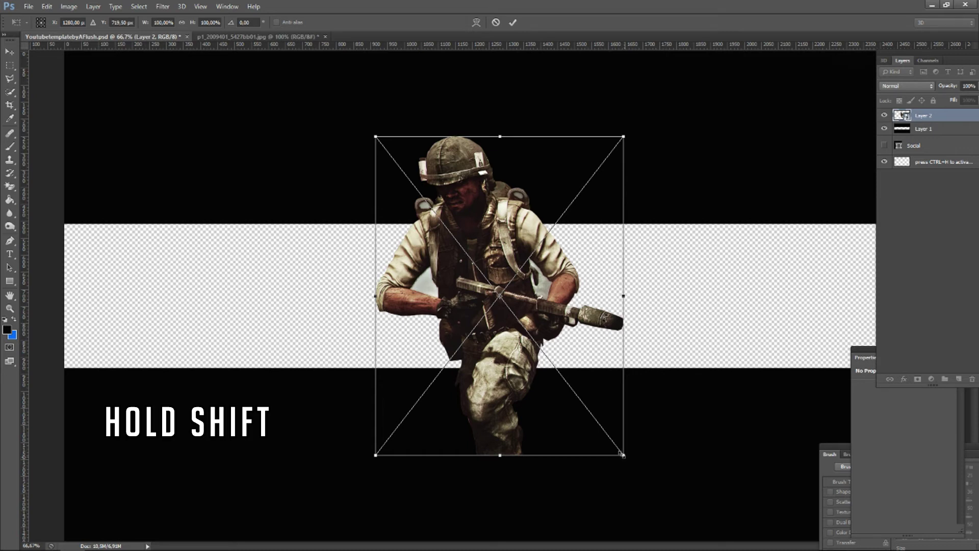
{"action": "left_click_drag", "start_coordinate": [624, 455], "coordinate": [610, 437]}
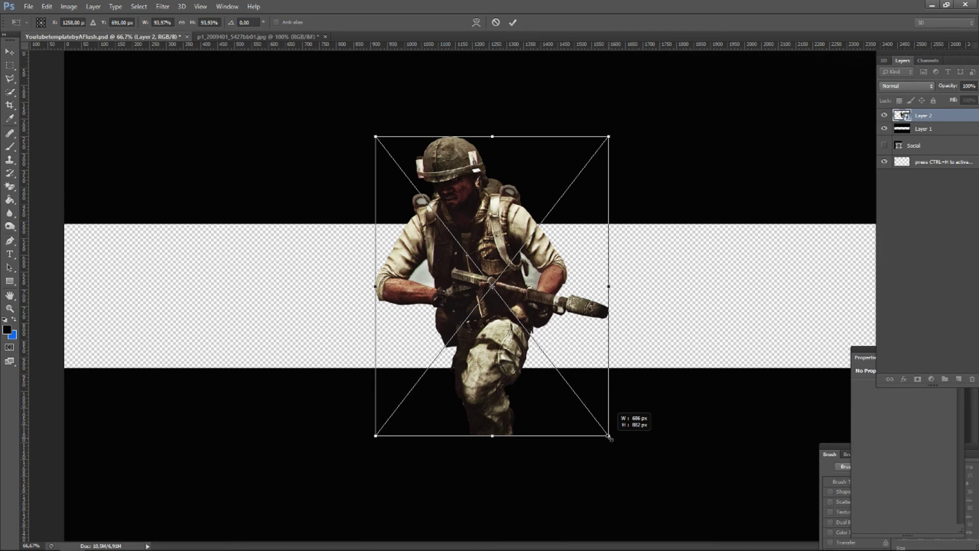
{"action": "left_click_drag", "start_coordinate": [611, 438], "coordinate": [345, 222]}
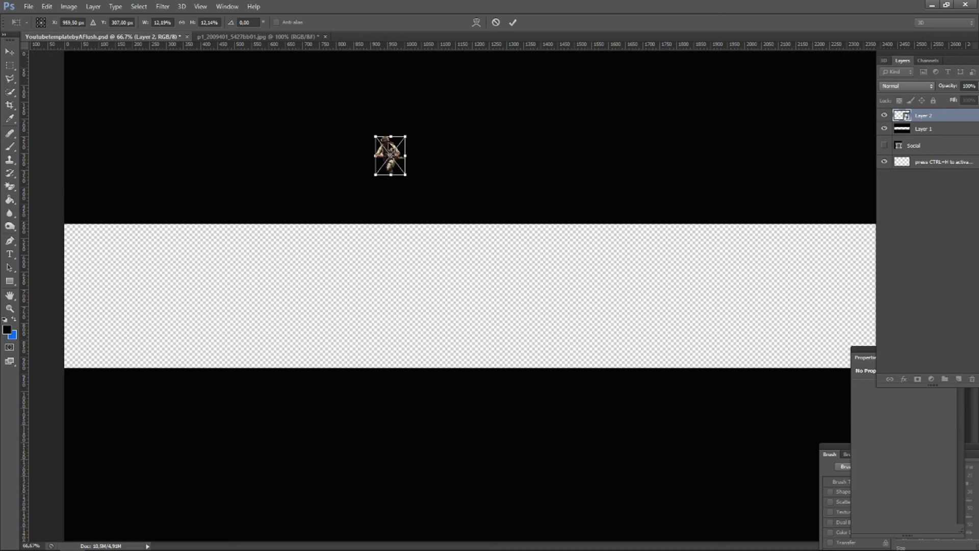
{"action": "left_click_drag", "start_coordinate": [398, 158], "coordinate": [511, 351]}
{"action": "key", "text": "Return"}
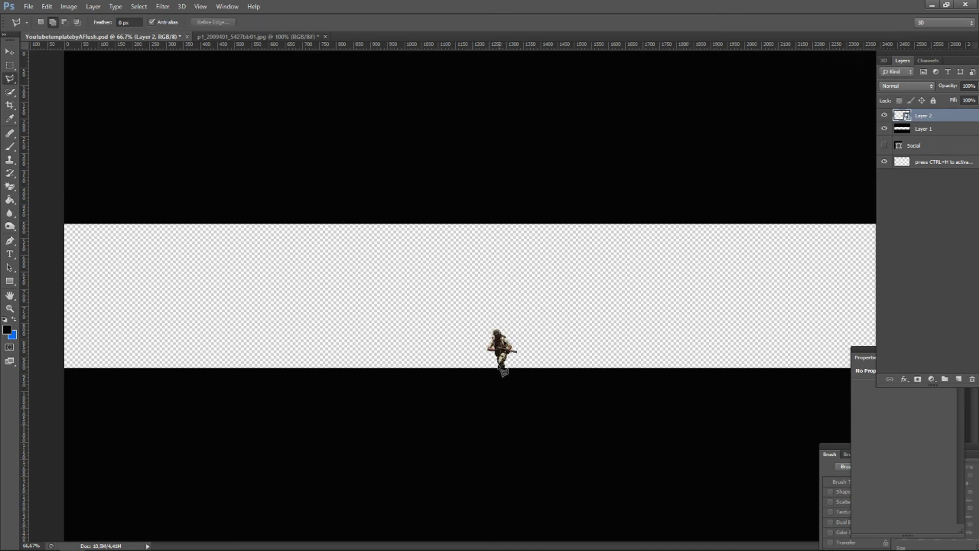
Enlarge the soldier to about 101% and position him over the middle of the banner strip
{"action": "right_click", "coordinate": [496, 341]}
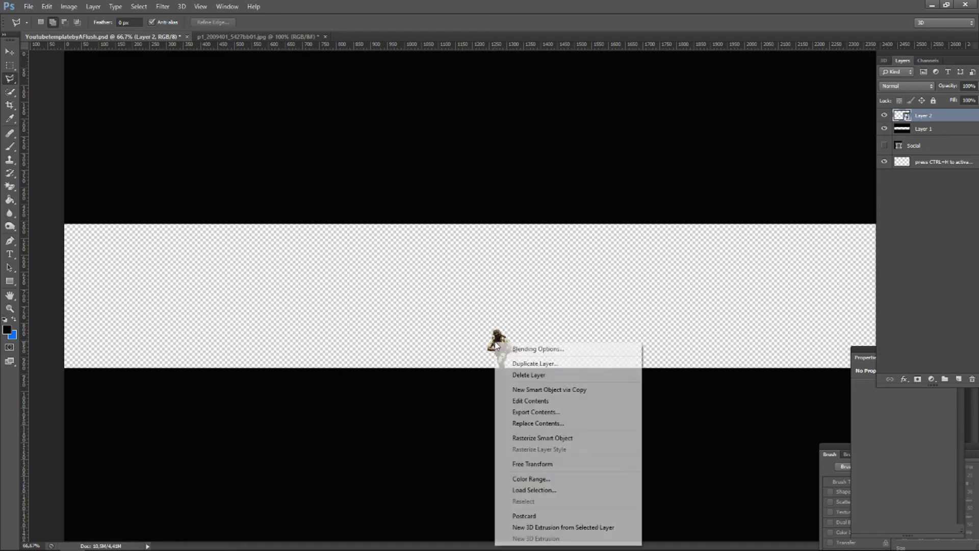
{"action": "left_click", "coordinate": [537, 462]}
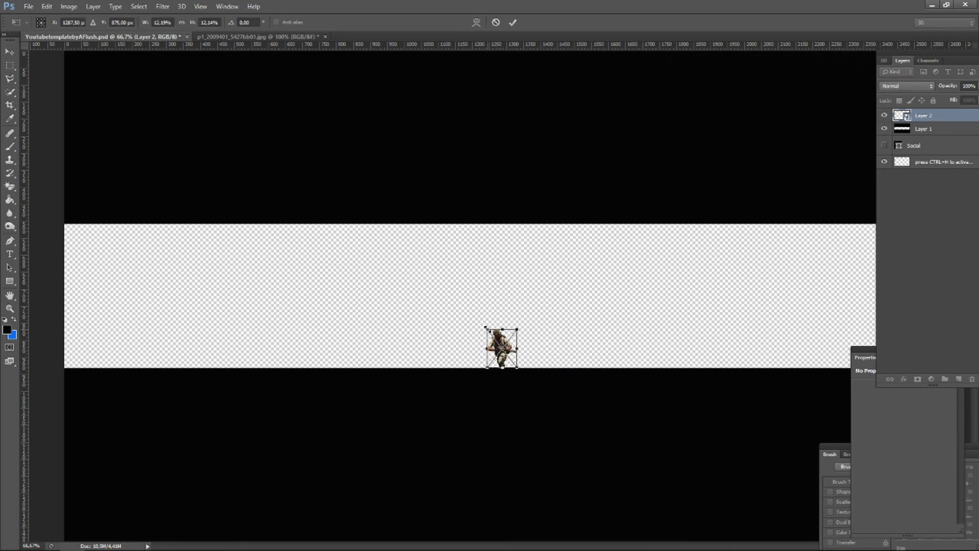
{"action": "left_click_drag", "start_coordinate": [485, 328], "coordinate": [172, 125]}
{"action": "left_click_drag", "start_coordinate": [353, 118], "coordinate": [466, 219]}
{"action": "key", "text": "Return"}
{"action": "key", "text": "l"}
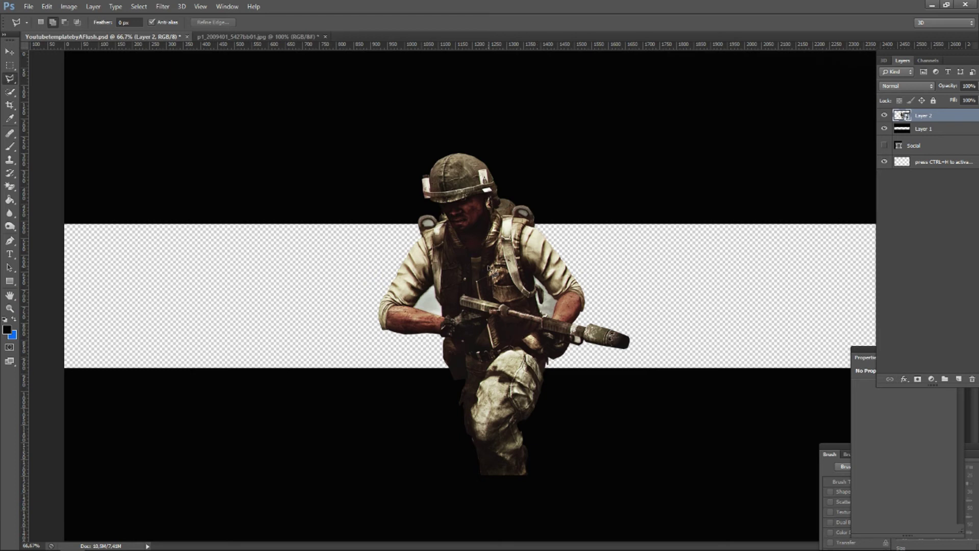
{"action": "right_click", "coordinate": [479, 267]}
{"action": "left_click", "coordinate": [444, 273]}
{"action": "right_click", "coordinate": [471, 280]}
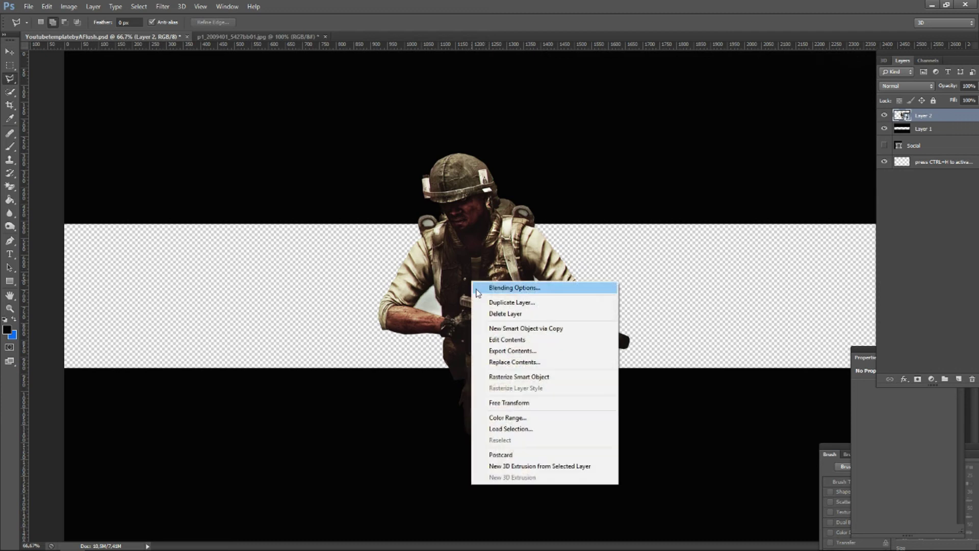
{"action": "left_click", "coordinate": [506, 403]}
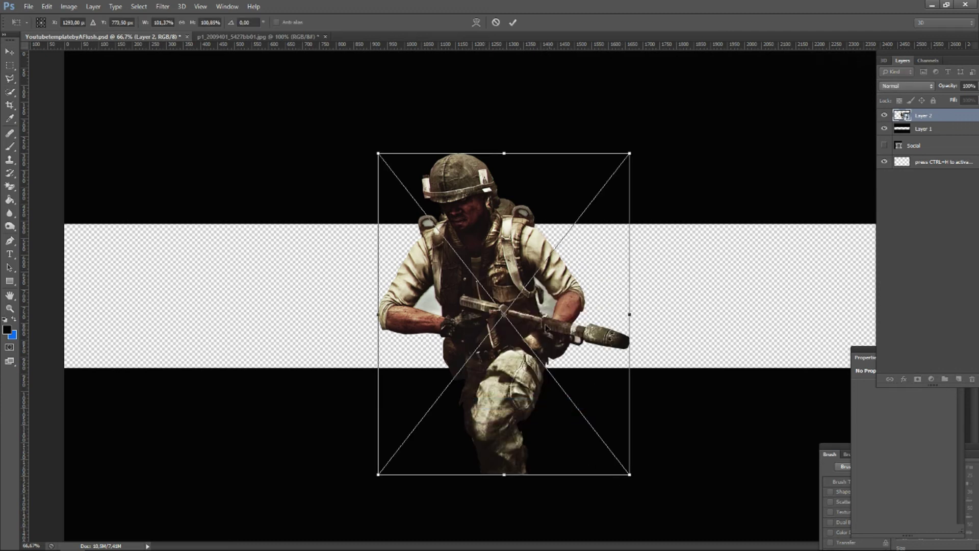
{"action": "key", "text": "Return"}
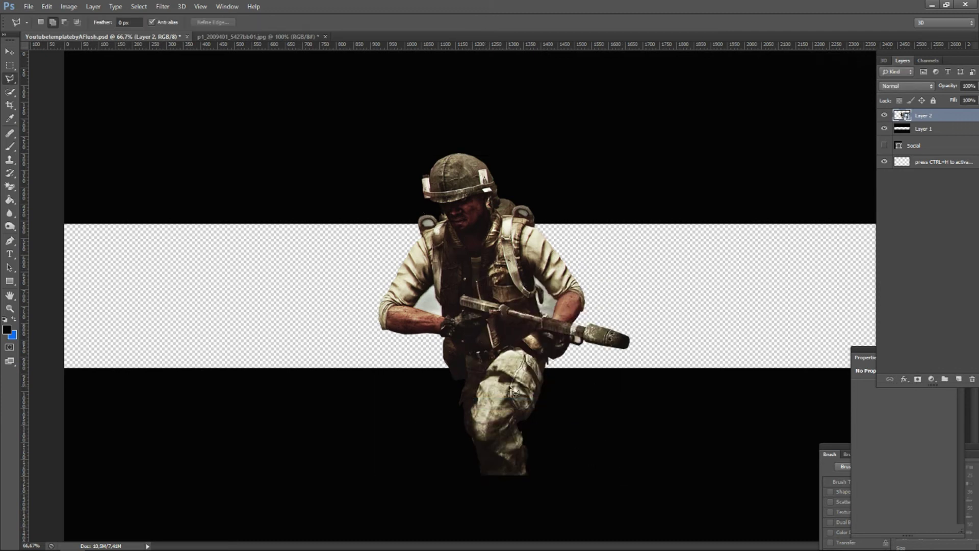
Show the template's guides and scale the soldier to about 66%, placing his helmet just below the strip's upper guide near the centre
{"action": "key", "text": "ctrl+h"}
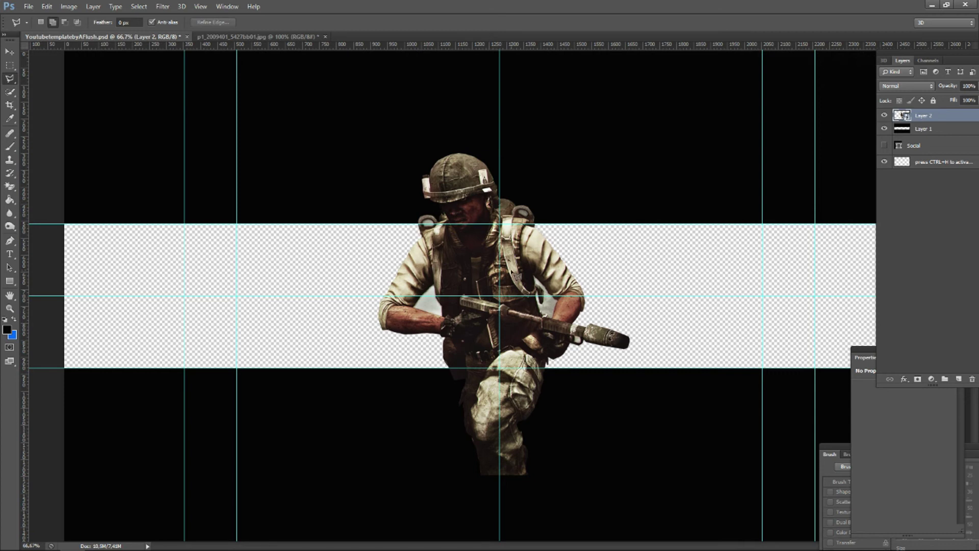
{"action": "right_click", "coordinate": [510, 270]}
{"action": "left_click", "coordinate": [558, 393]}
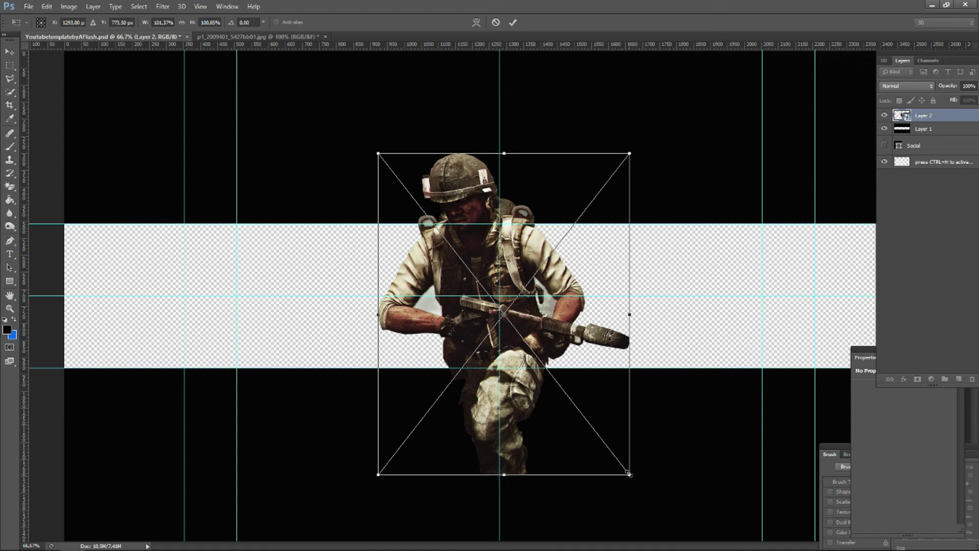
{"action": "left_click_drag", "start_coordinate": [629, 474], "coordinate": [526, 432]}
{"action": "left_click_drag", "start_coordinate": [508, 226], "coordinate": [561, 286]}
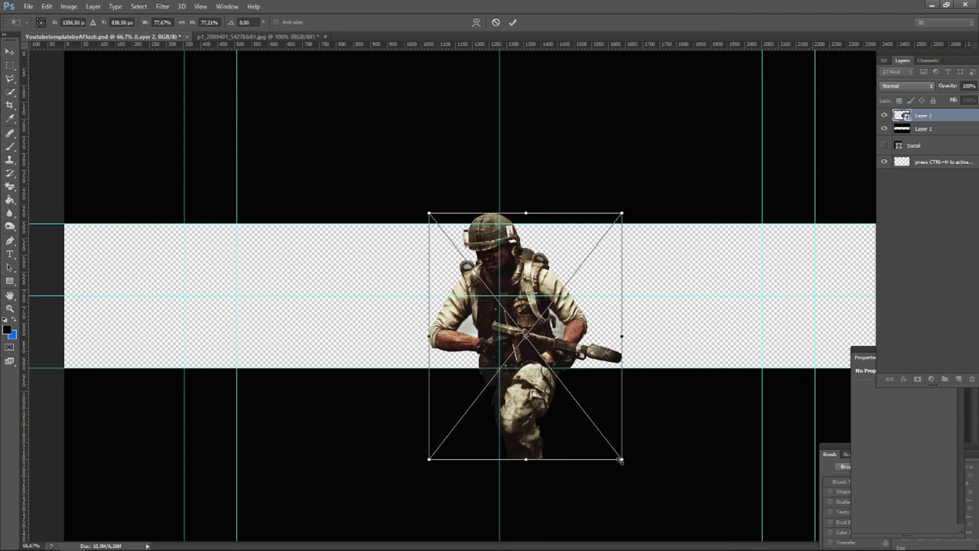
{"action": "left_click_drag", "start_coordinate": [621, 461], "coordinate": [569, 439]}
{"action": "mouse_move", "coordinate": [519, 263]}
{"action": "left_mouse_down"}
{"action": "mouse_move", "coordinate": [531, 273]}
{"action": "mouse_move", "coordinate": [519, 272]}
{"action": "left_mouse_up"}
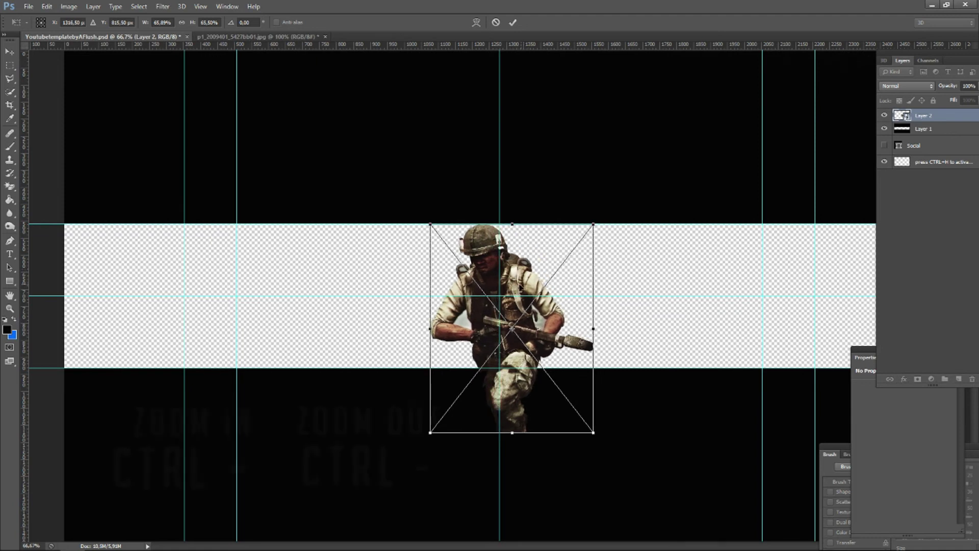
{"action": "key", "text": "Return"}
{"action": "key", "text": "l"}
Reposition the panel group over the canvas and add a layer mask to the soldier layer, making the mask active
{"action": "key", "text": "ctrl+plus"}
{"action": "key", "text": "ctrl+plus"}
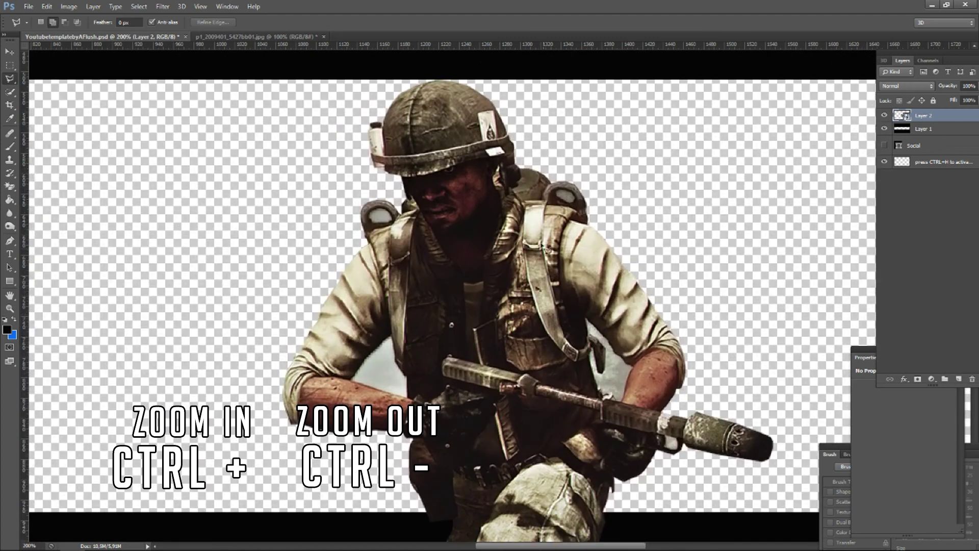
{"action": "left_click_drag", "start_coordinate": [908, 50], "coordinate": [714, 152]}
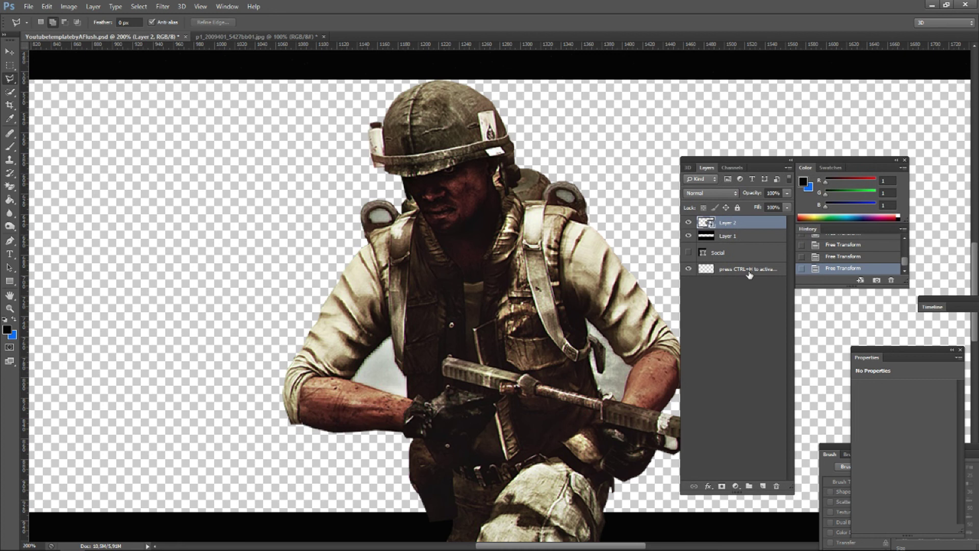
{"action": "key", "text": "ctrl+plus"}
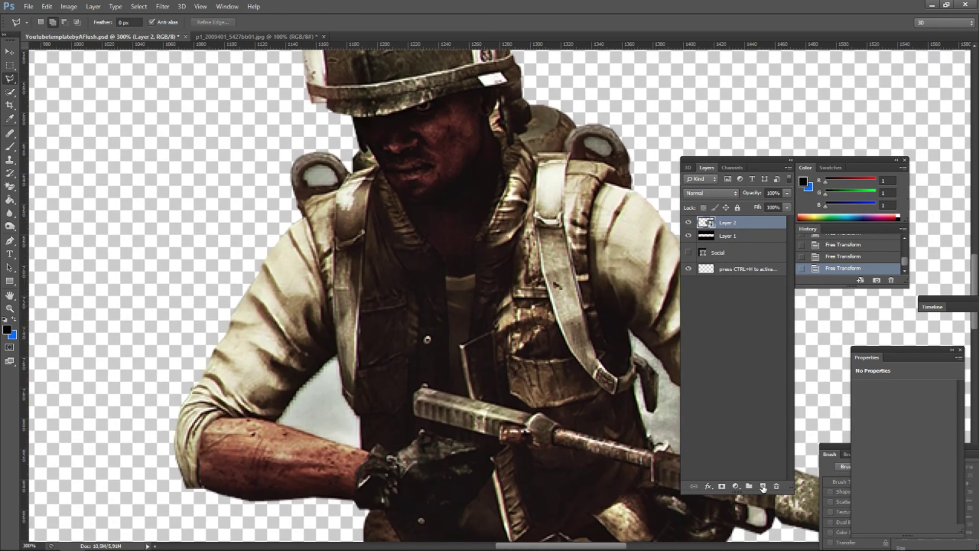
{"action": "left_click", "coordinate": [723, 487]}
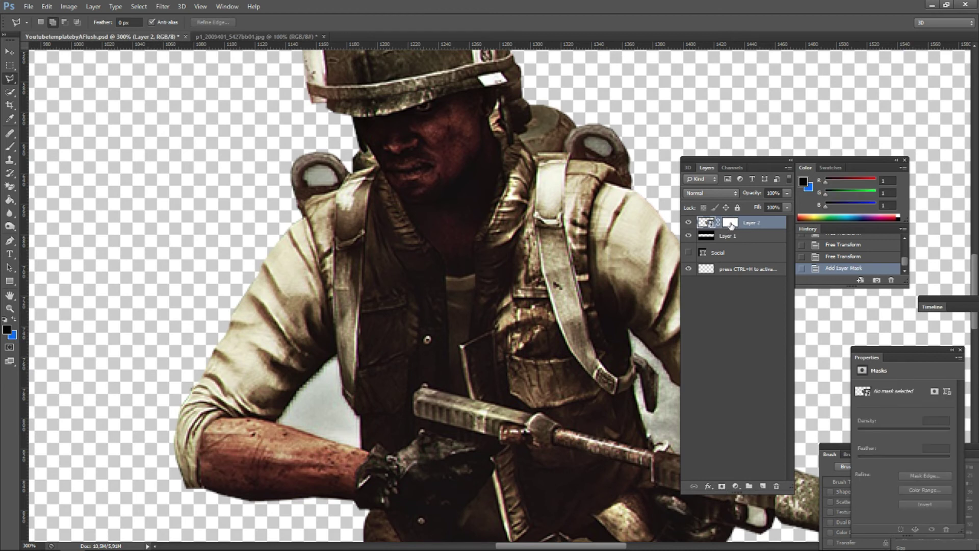
{"action": "left_click", "coordinate": [730, 224]}
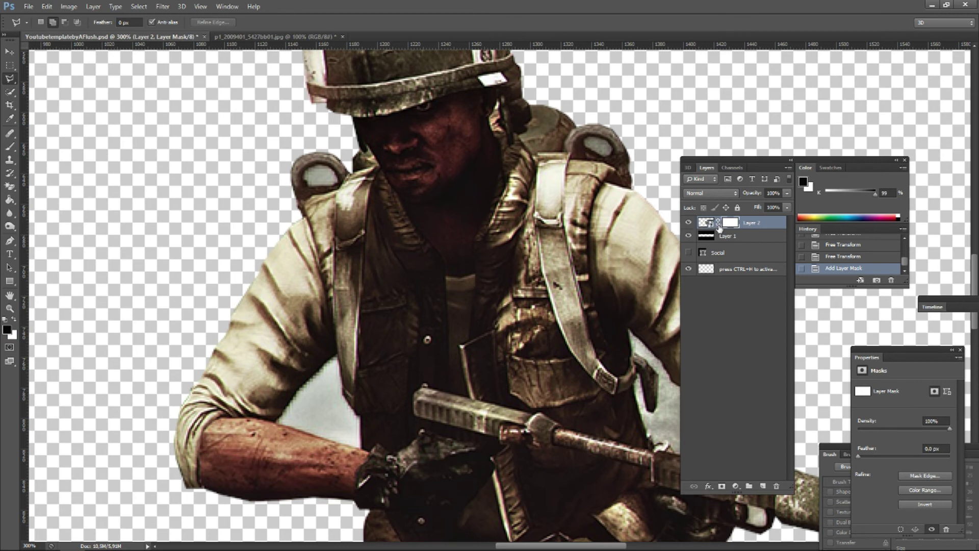
{"action": "left_click", "coordinate": [689, 223]}
{"action": "left_click", "coordinate": [689, 223]}
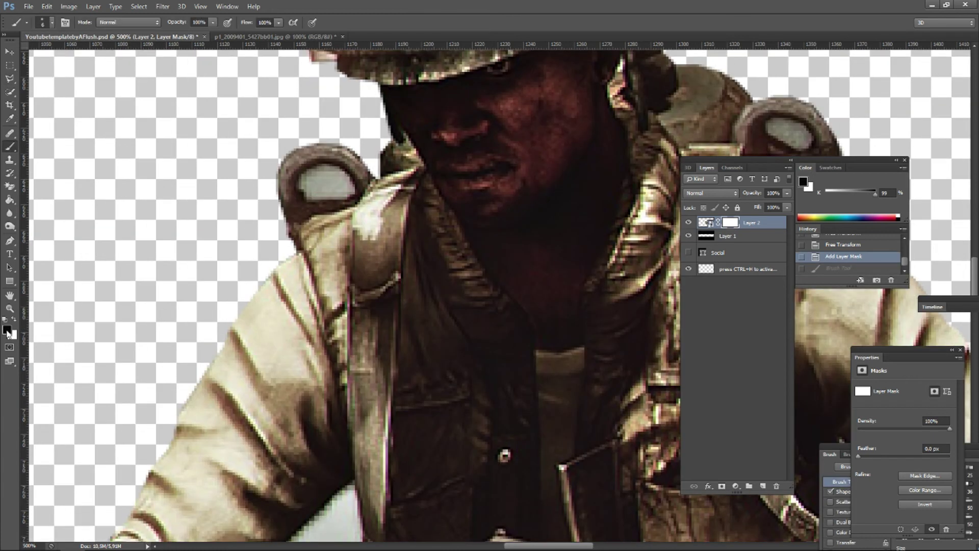
Paint black on the soldier's layer mask to hide the pale background inside the loop above his shoulder strap
{"action": "key", "text": "x"}
{"action": "key", "text": "x"}
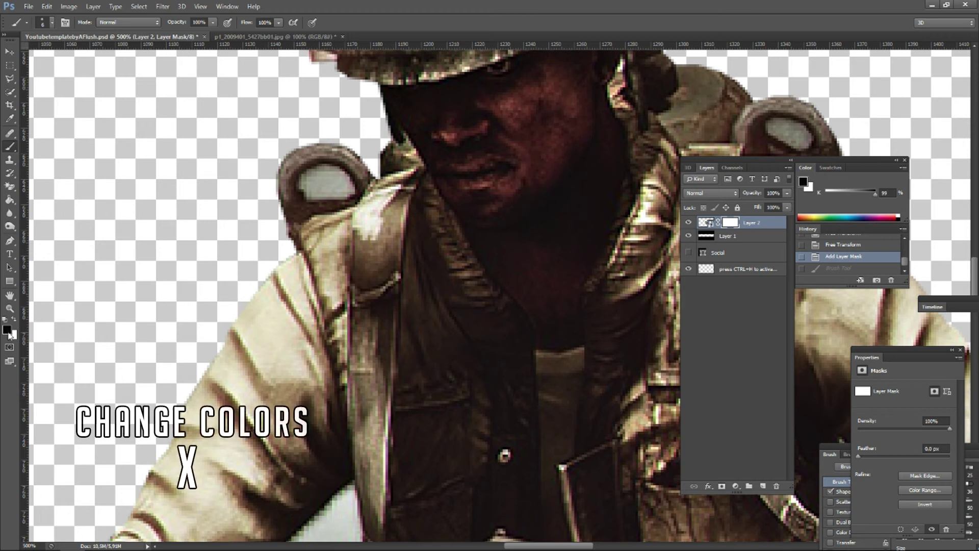
{"action": "left_click", "coordinate": [319, 181]}
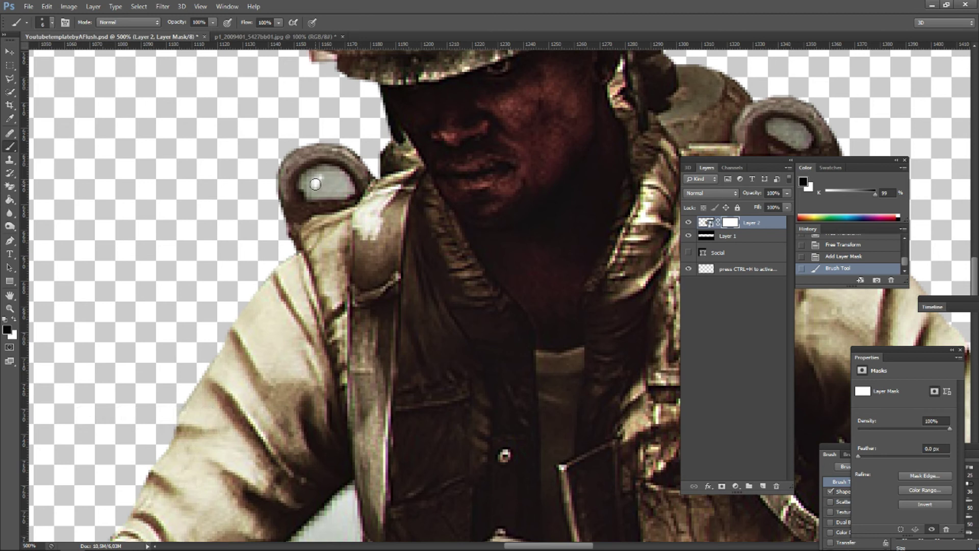
{"action": "mouse_move", "coordinate": [315, 183]}
{"action": "left_mouse_down"}
{"action": "mouse_move", "coordinate": [331, 184]}
{"action": "mouse_move", "coordinate": [305, 187]}
{"action": "mouse_move", "coordinate": [317, 198]}
{"action": "mouse_move", "coordinate": [344, 189]}
{"action": "mouse_move", "coordinate": [340, 176]}
{"action": "mouse_move", "coordinate": [308, 182]}
{"action": "mouse_move", "coordinate": [328, 170]}
{"action": "mouse_move", "coordinate": [346, 186]}
{"action": "left_mouse_up"}
Paint white on the mask inside the same loop to bring hidden pixels back, and return the brush colour to black
{"action": "key", "text": "x"}
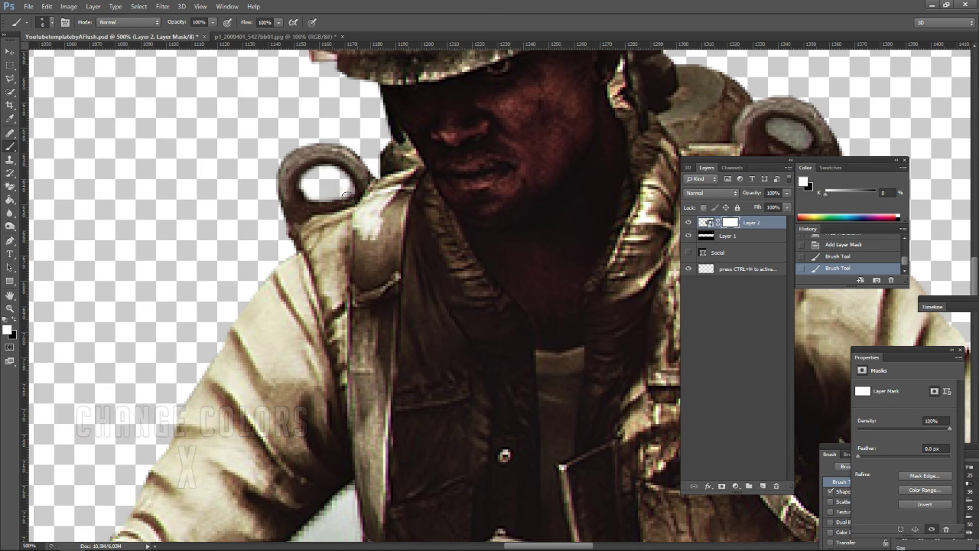
{"action": "mouse_move", "coordinate": [323, 187]}
{"action": "left_mouse_down"}
{"action": "mouse_move", "coordinate": [318, 168]}
{"action": "mouse_move", "coordinate": [298, 197]}
{"action": "mouse_move", "coordinate": [338, 193]}
{"action": "mouse_move", "coordinate": [317, 196]}
{"action": "mouse_move", "coordinate": [318, 181]}
{"action": "mouse_move", "coordinate": [305, 180]}
{"action": "mouse_move", "coordinate": [343, 192]}
{"action": "mouse_move", "coordinate": [313, 176]}
{"action": "left_mouse_up"}
{"action": "key", "text": "x"}
Paint out the remaining background patches around the soldier on his layer mask
{"action": "mouse_move", "coordinate": [551, 163]}
{"action": "left_mouse_down"}
{"action": "mouse_move", "coordinate": [446, 176]}
{"action": "mouse_move", "coordinate": [185, 256]}
{"action": "left_mouse_up"}
{"action": "mouse_move", "coordinate": [406, 219]}
{"action": "left_mouse_down"}
{"action": "mouse_move", "coordinate": [433, 223]}
{"action": "mouse_move", "coordinate": [428, 230]}
{"action": "left_mouse_up"}
{"action": "left_click_drag", "start_coordinate": [494, 528], "coordinate": [444, 160]}
{"action": "mouse_move", "coordinate": [462, 205]}
{"action": "left_mouse_down"}
{"action": "mouse_move", "coordinate": [481, 302]}
{"action": "mouse_move", "coordinate": [478, 243]}
{"action": "left_mouse_up"}
{"action": "scroll", "coordinate": [328, 306], "scroll_direction": "up", "scroll_amount": 2}
Place the mountain battle scene beneath the black frame layer and scale it to about 89% over the strip
{"action": "mouse_move", "coordinate": [638, 474]}
{"action": "left_mouse_down"}
{"action": "mouse_move", "coordinate": [328, 306]}
{"action": "mouse_move", "coordinate": [335, 324]}
{"action": "left_mouse_up"}
{"action": "scroll", "coordinate": [551, 316], "scroll_direction": "down", "scroll_amount": 4}
{"action": "left_click_drag", "start_coordinate": [77, 220], "coordinate": [477, 230]}
{"action": "scroll", "coordinate": [439, 189], "scroll_direction": "up", "scroll_amount": 3}
{"action": "left_click_drag", "start_coordinate": [437, 186], "coordinate": [481, 292]}
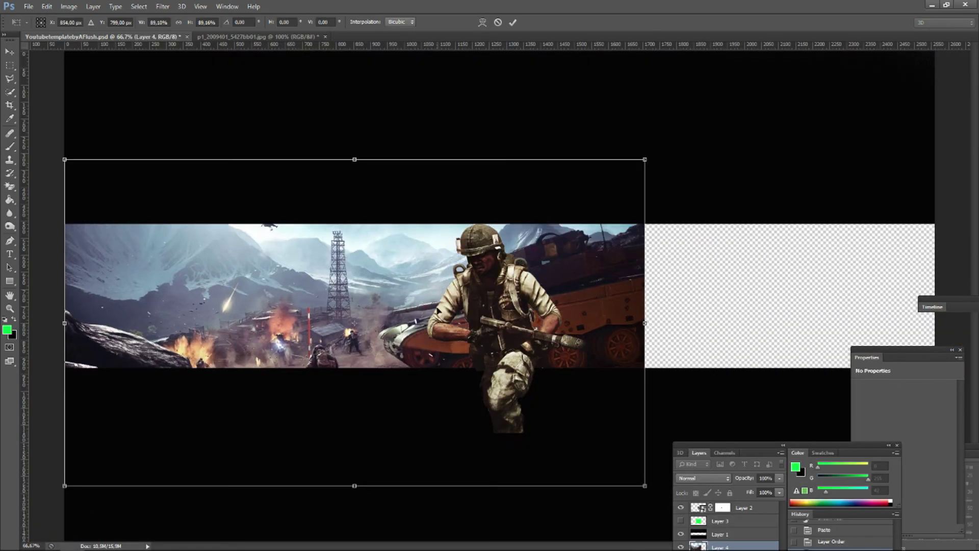
Flip the battle scene horizontally and move it to the right end of the banner strip
{"action": "right_click", "coordinate": [572, 262]}
{"action": "left_click", "coordinate": [620, 416]}
{"action": "left_click_drag", "start_coordinate": [333, 301], "coordinate": [622, 301]}
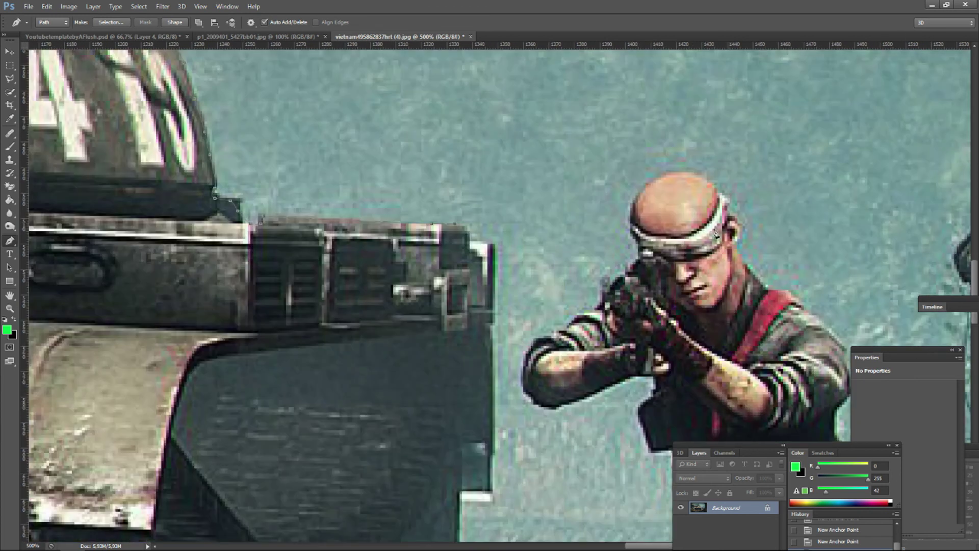
Trace the tank and riflemen in the Vietnam image with the Pen tool and convert the path to a selection
{"action": "scroll", "coordinate": [463, 232], "scroll_direction": "down", "scroll_amount": 4}
{"action": "scroll", "coordinate": [245, 411], "scroll_direction": "up", "scroll_amount": 4}
{"action": "key", "text": "ctrl+Return"}
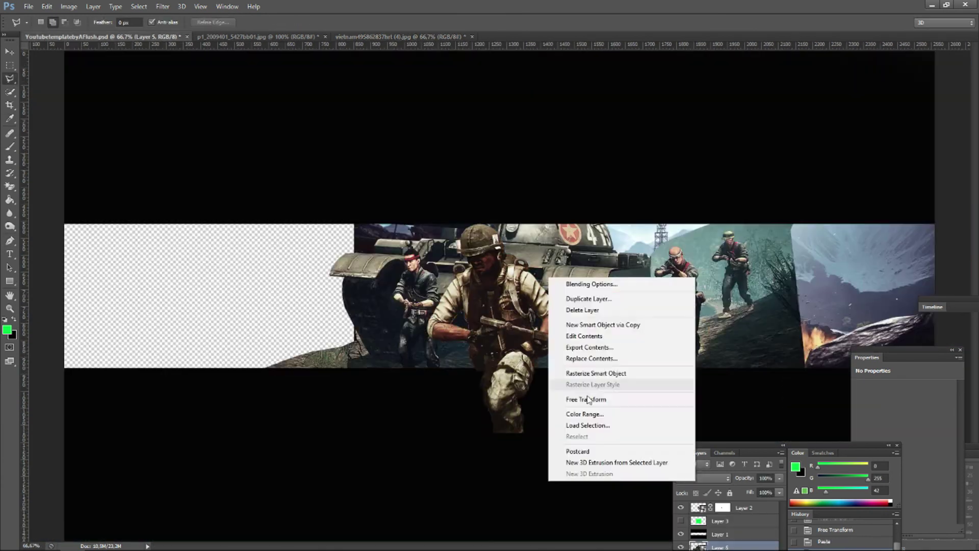
Scale the pasted tank-and-riflemen cutout down slightly with Free Transform and shift it further right along the banner strip
{"action": "left_click", "coordinate": [586, 400]}
{"action": "left_click_drag", "start_coordinate": [717, 344], "coordinate": [743, 356]}
{"action": "left_click_drag", "start_coordinate": [814, 407], "coordinate": [773, 386]}
{"action": "left_click_drag", "start_coordinate": [727, 354], "coordinate": [754, 370]}
{"action": "key", "text": "Return"}
{"action": "right_click", "coordinate": [658, 302]}
{"action": "left_click", "coordinate": [686, 408]}
{"action": "left_click_drag", "start_coordinate": [631, 300], "coordinate": [677, 299]}
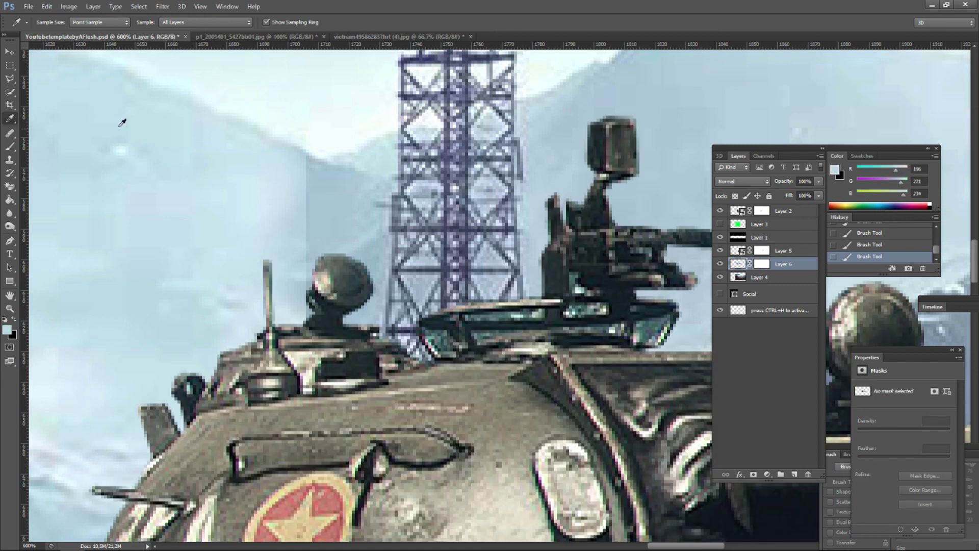
Add a new layer above Layer 6 for brushing the sampled light blue sky colour
{"action": "key", "text": "b"}
{"action": "key", "text": "ctrl+shift+alt+n"}
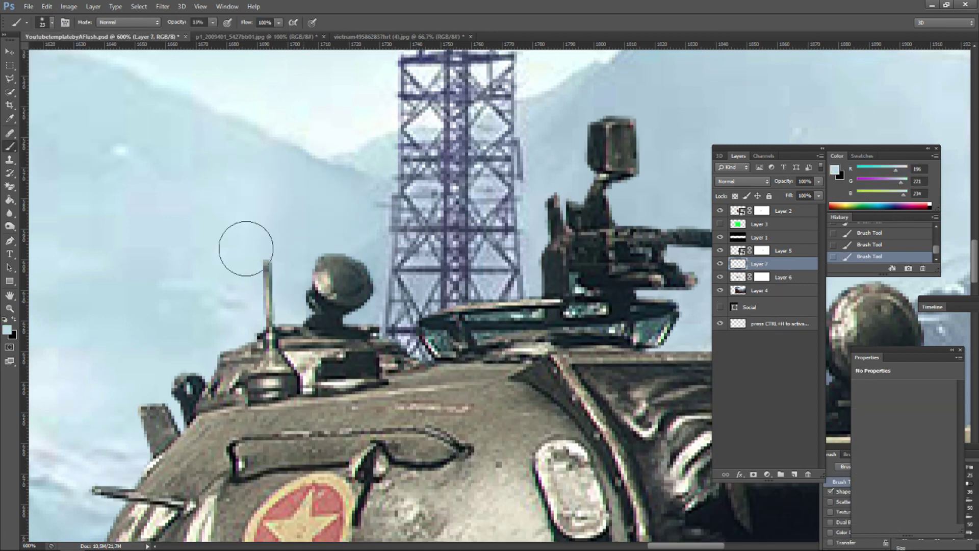